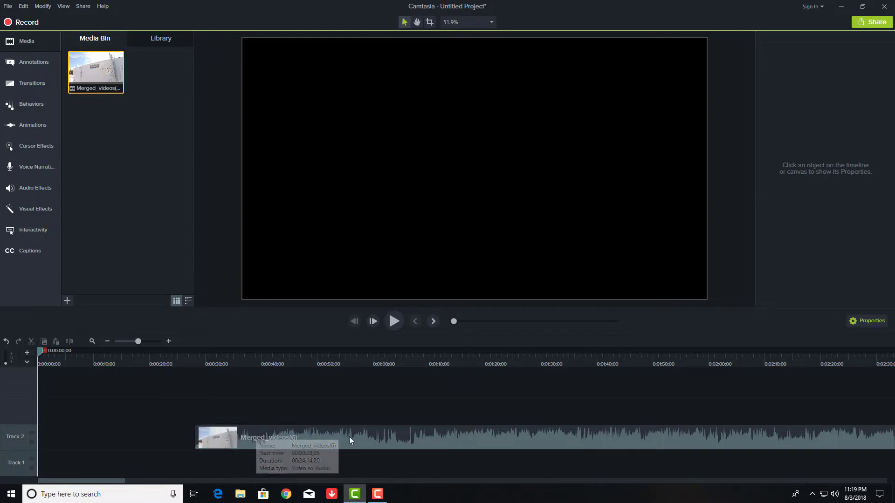
- Move the Merged_videos(6) clip earlier on Track 2 so it starts at about 22 seconds
left_click(67, 301)
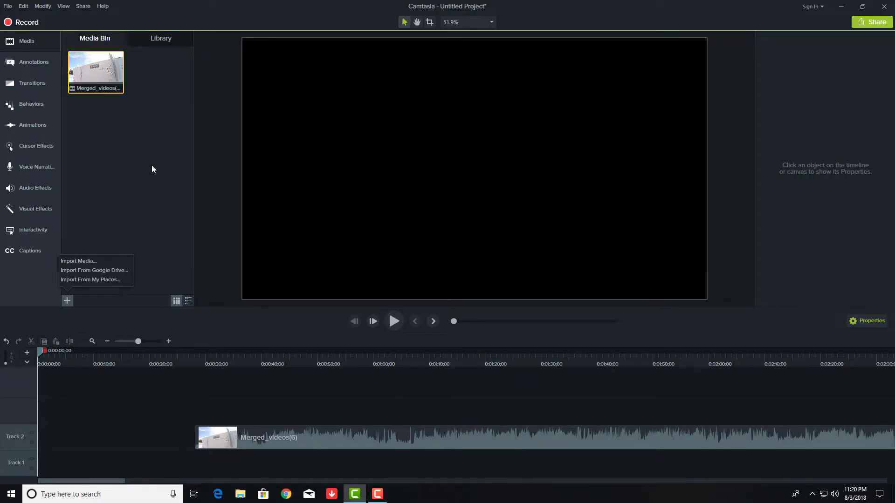
left_click(122, 150)
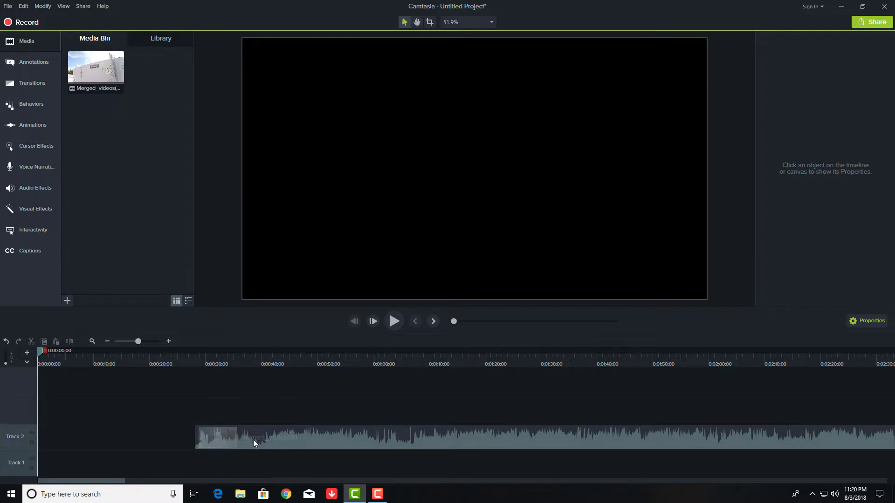
mouse_move(253, 440)
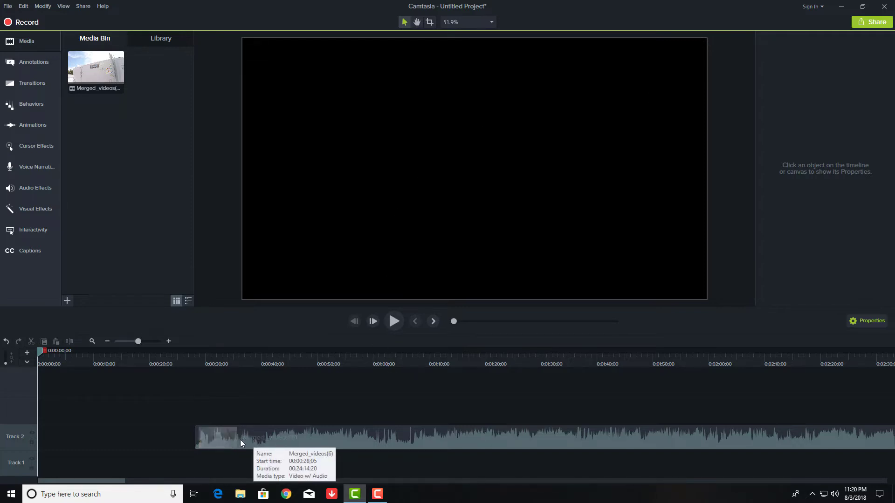
left_click_drag(240, 440, 208, 438)
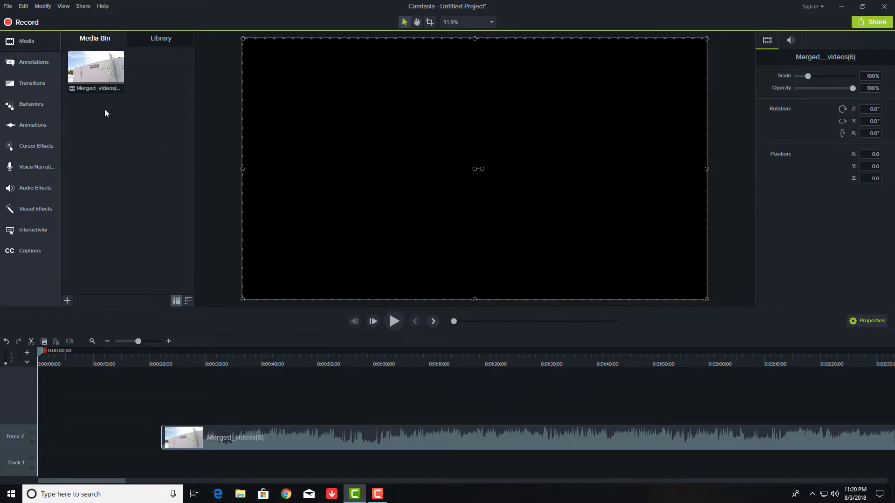
- Import the Final Sequence video into the media bin from the intros folder inside complete outros on the Desktop
left_click(71, 301)
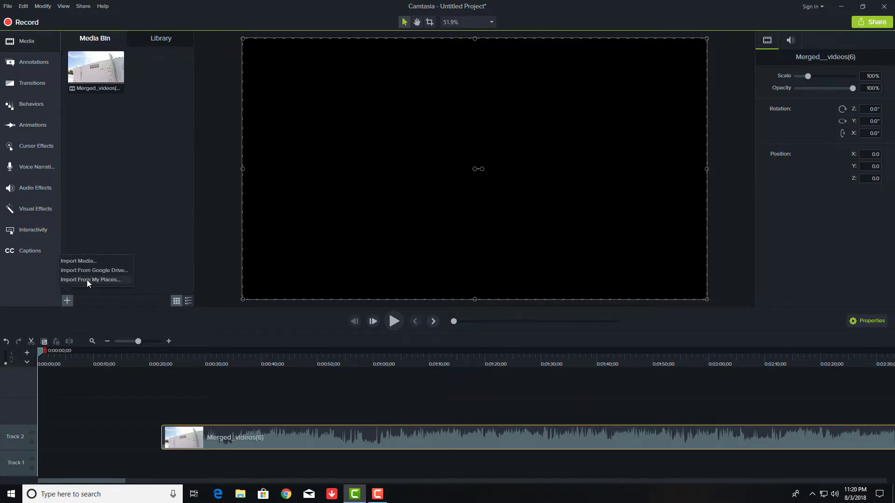
left_click(91, 261)
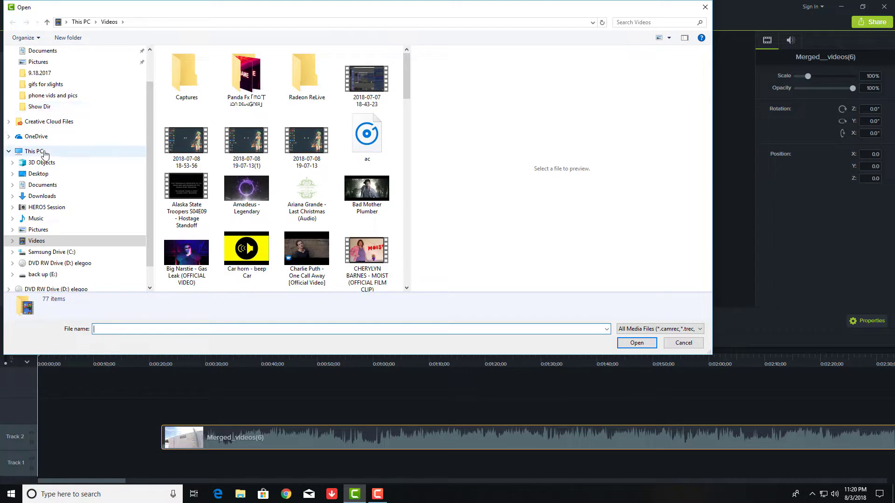
left_click(43, 53)
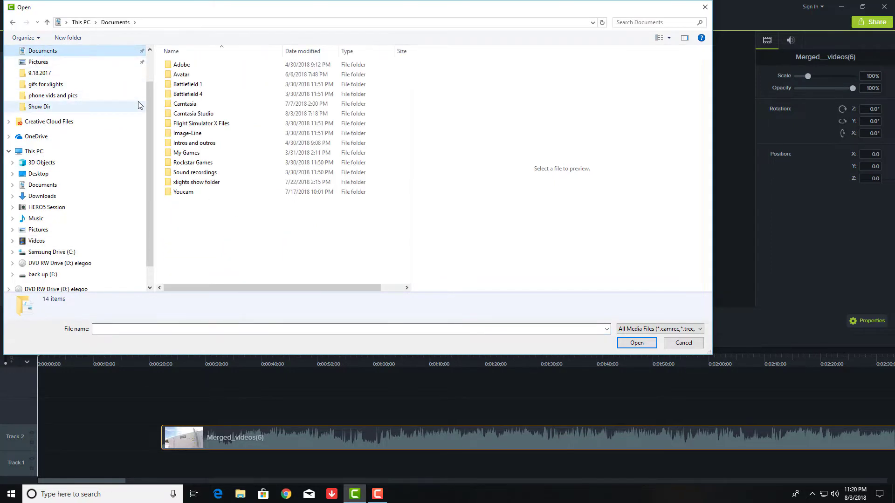
left_click(193, 145)
double_click(191, 147)
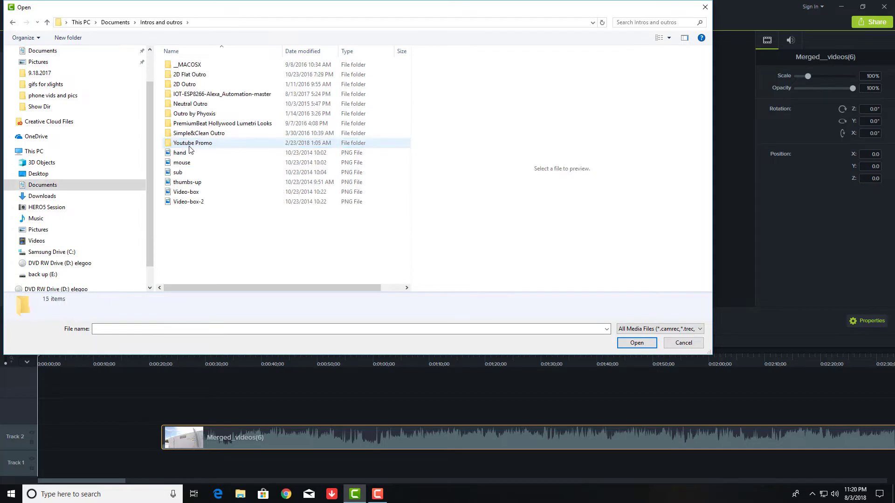
left_click(39, 174)
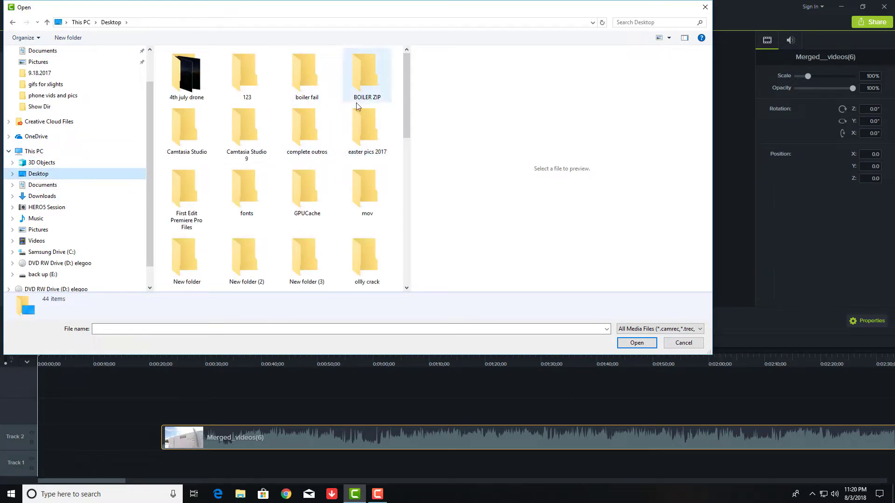
scroll(343, 201, "down", 5)
scroll(341, 196, "up", 5)
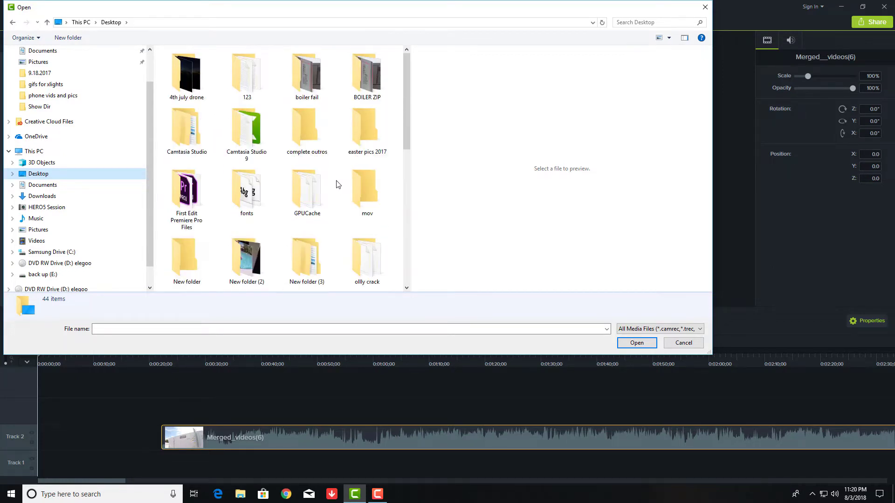
double_click(307, 124)
double_click(184, 72)
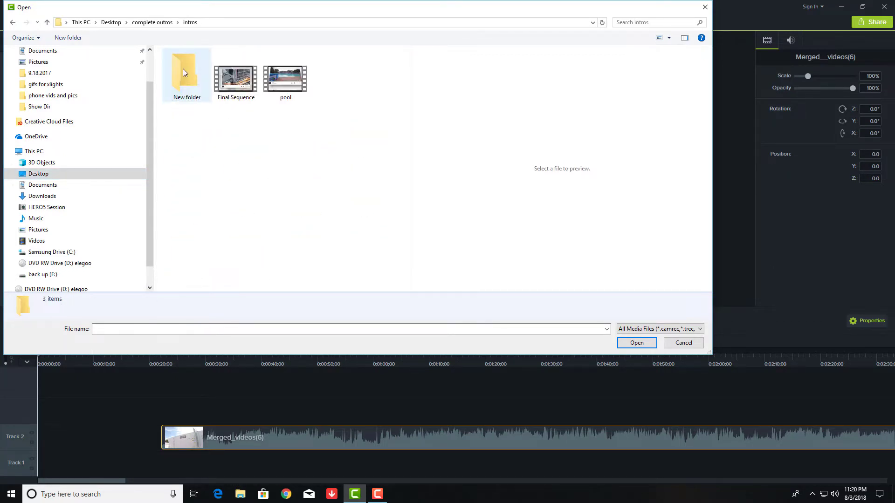
left_click(236, 79)
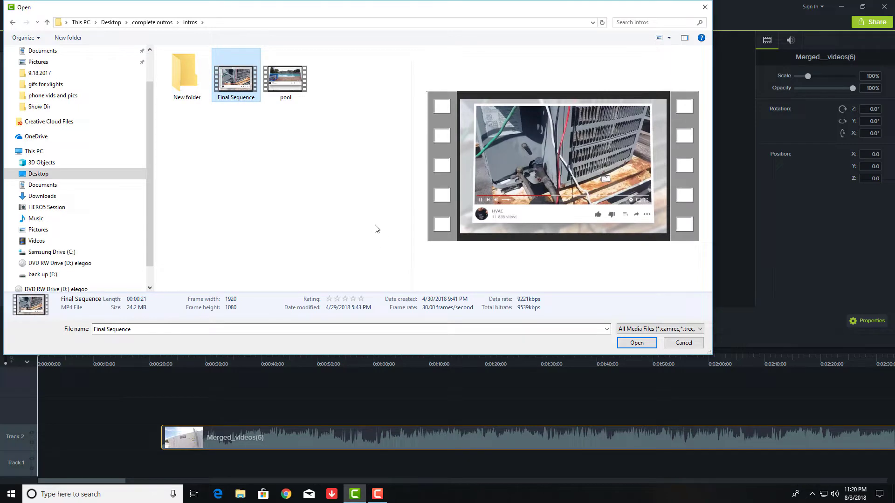
left_click(637, 344)
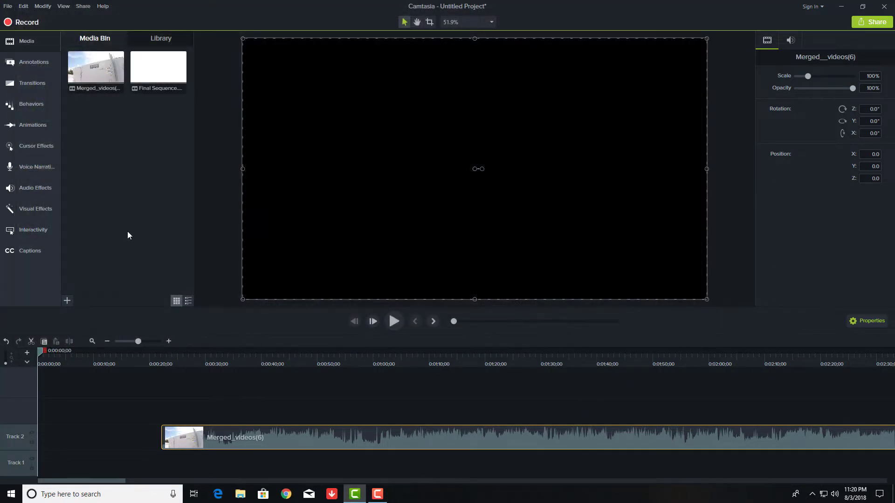
- Place the Final Sequence clip at the start of Track 3 and shift Merged_videos(6) on Track 2 to begin where it ends
left_click_drag(155, 89, 30, 409)
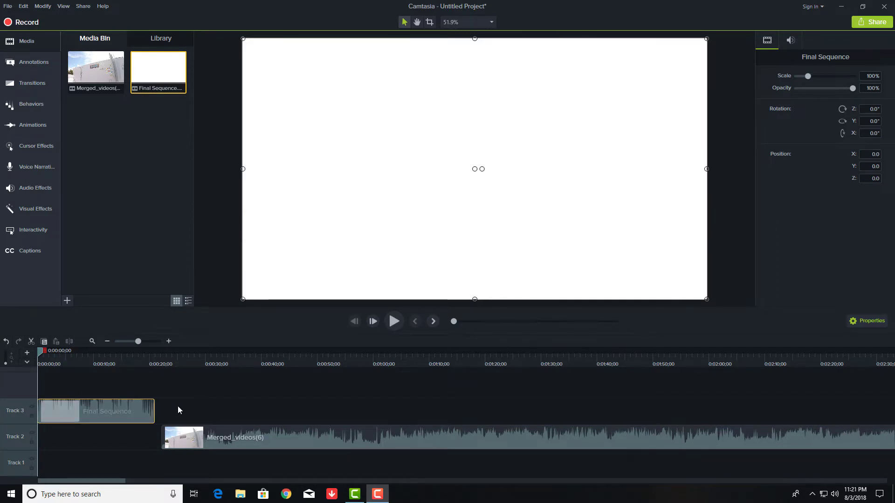
left_click_drag(212, 438, 198, 436)
left_click(142, 410)
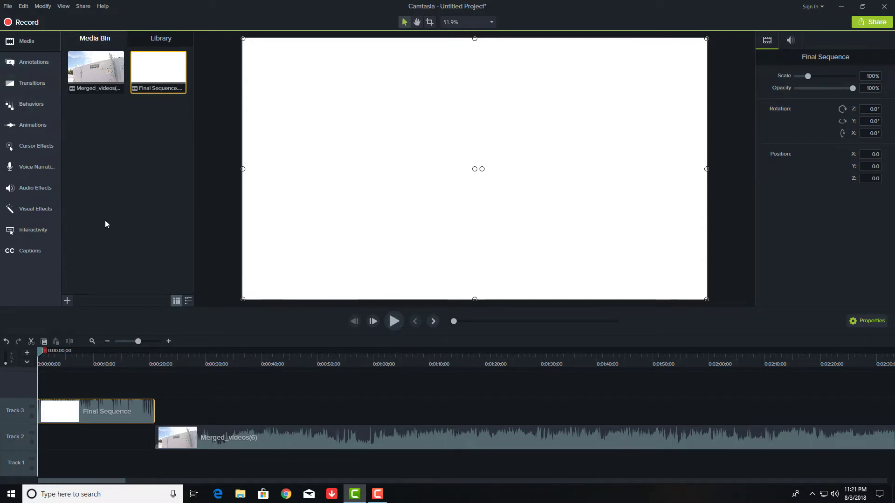
- Apply the Volume Leveling audio effect to both the Final Sequence and Merged_videos(6) clips
left_click(32, 189)
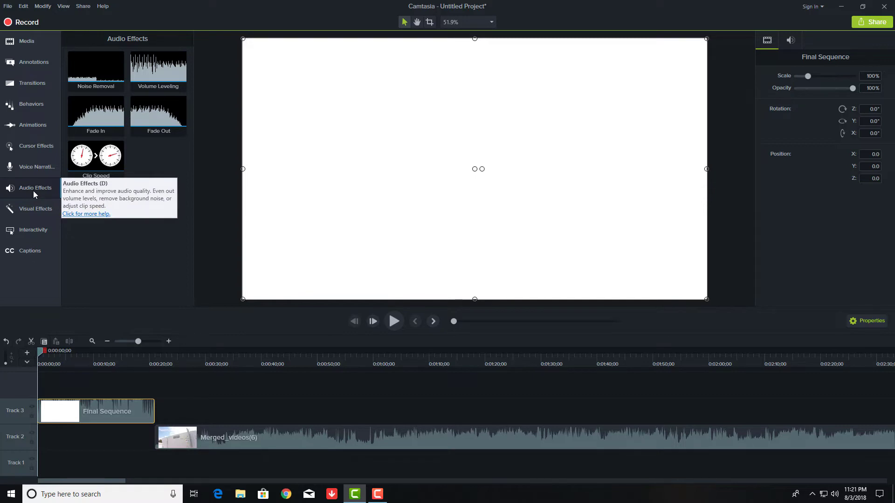
left_click(160, 127)
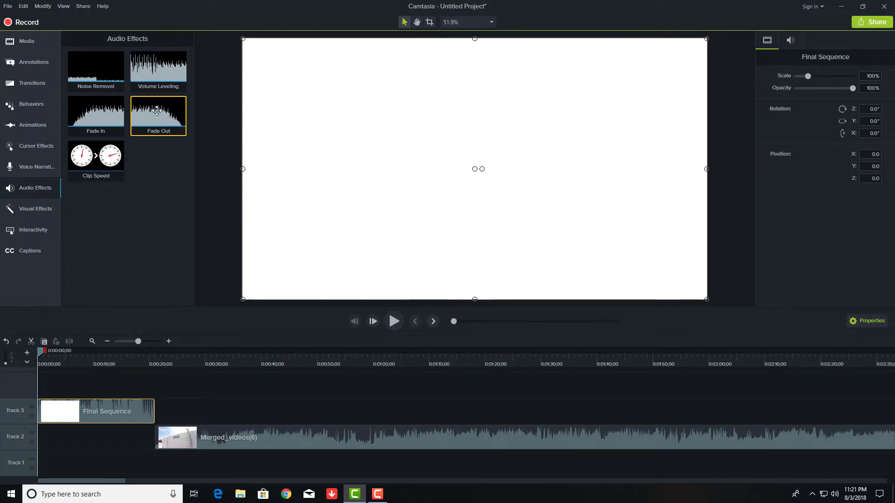
left_click(150, 79)
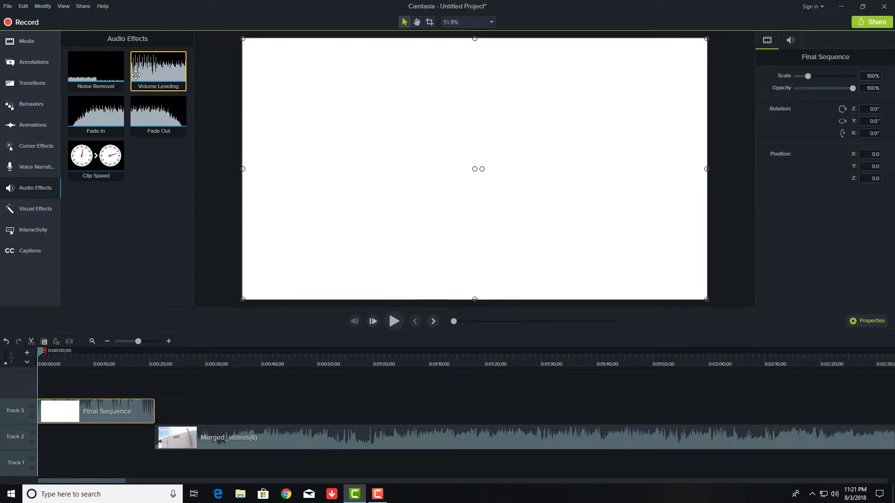
left_click_drag(160, 74, 136, 410)
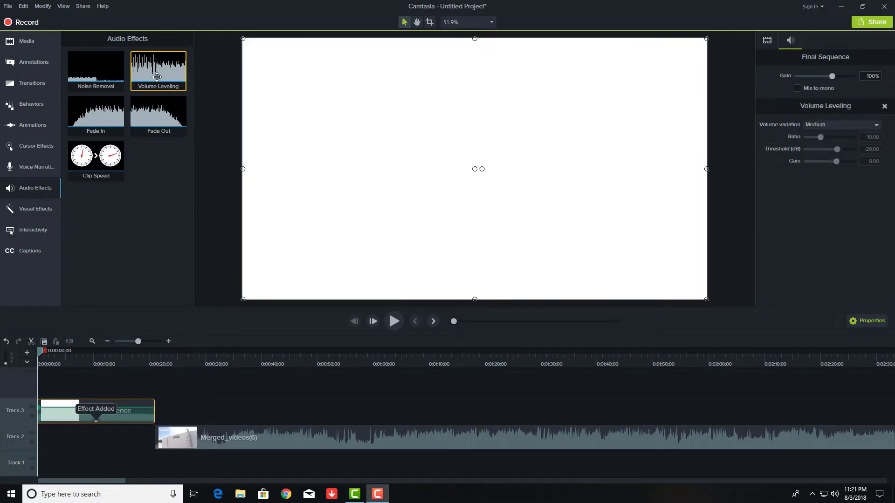
left_click_drag(159, 70, 254, 446)
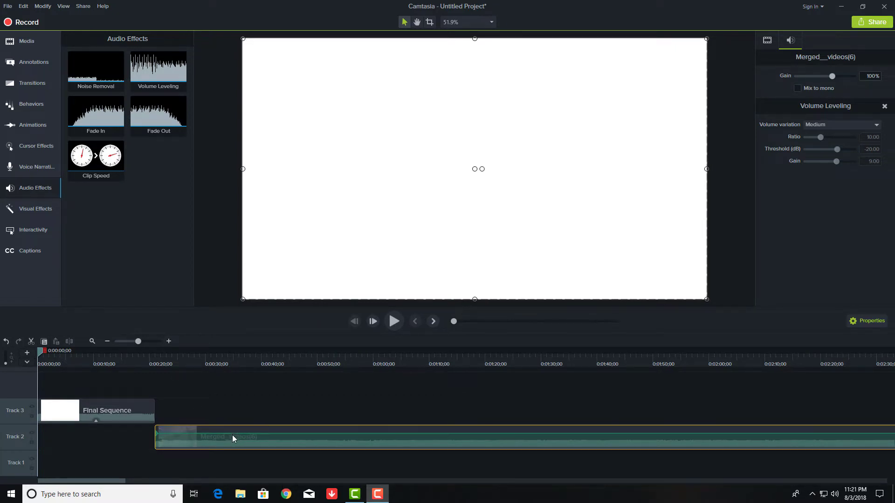
- Add a Fade Out audio effect to the Final Sequence clip, then preview the intro and return the playhead to the start
left_click(136, 416)
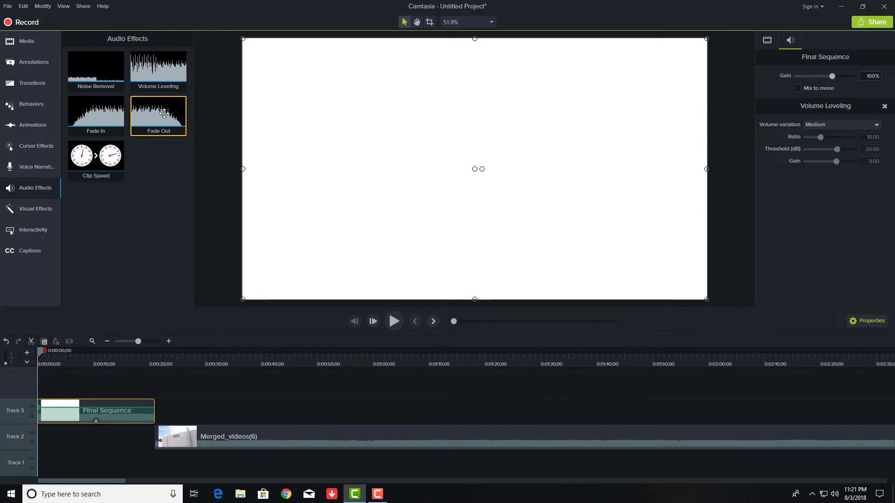
left_click_drag(149, 116, 147, 421)
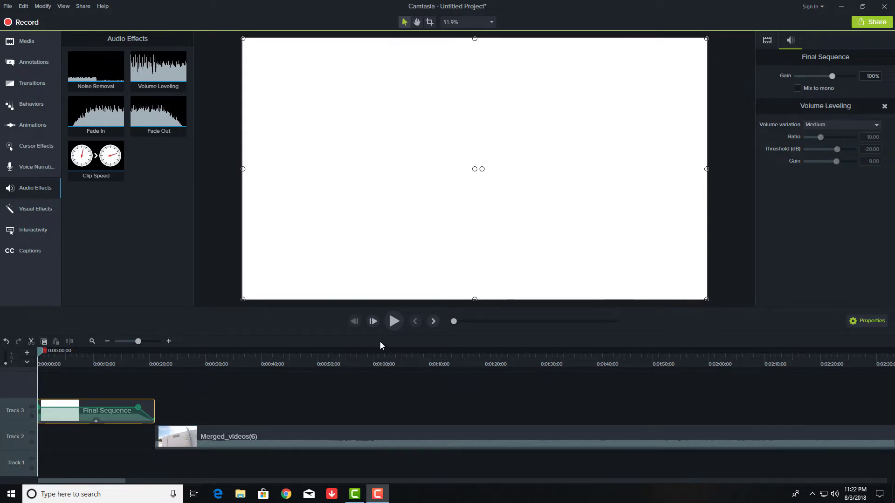
left_click(393, 322)
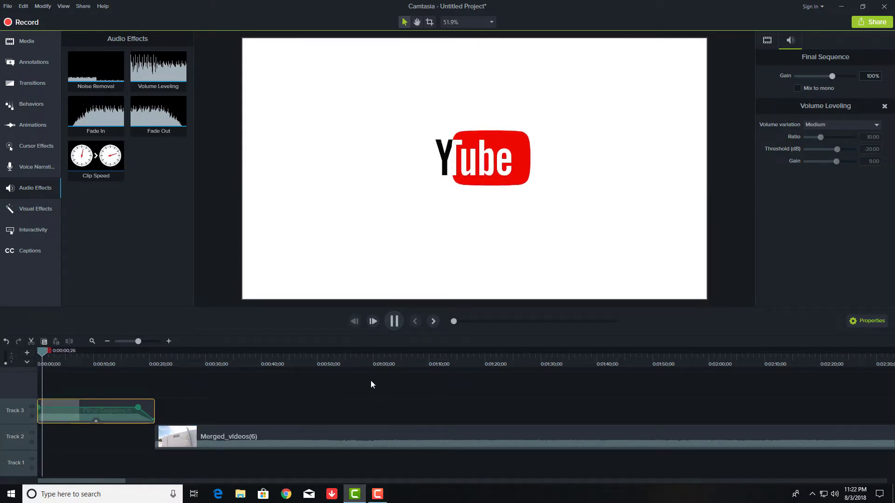
left_click(394, 323)
left_click_drag(76, 354, 26, 359)
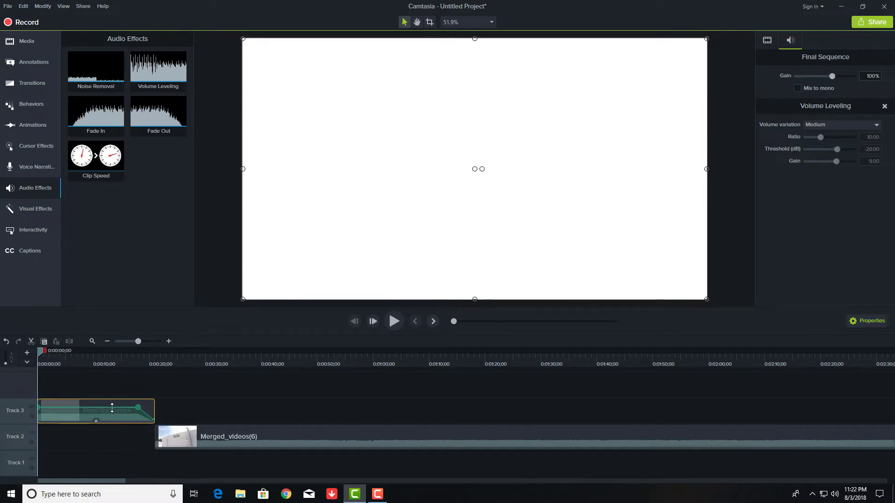
left_click(141, 102)
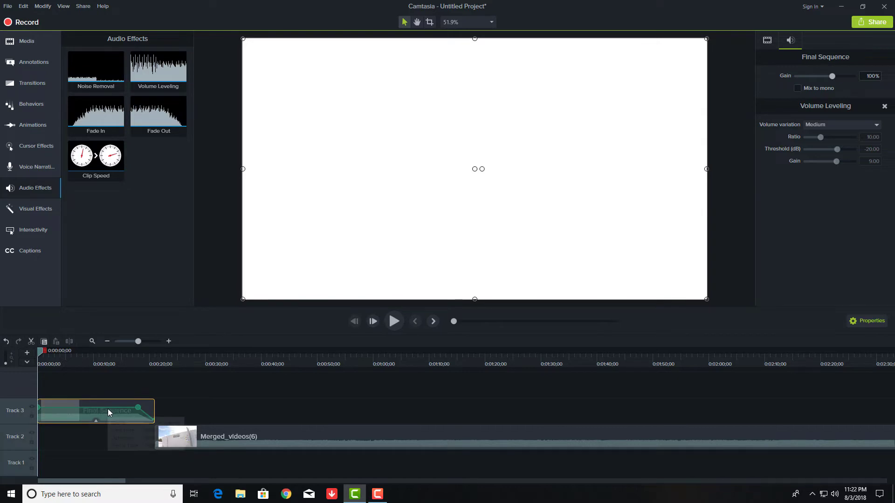
mouse_move(102, 409)
left_mouse_down()
mouse_move(110, 431)
mouse_move(107, 387)
mouse_move(107, 422)
mouse_move(108, 406)
left_mouse_up()
left_click_drag(108, 407, 108, 407)
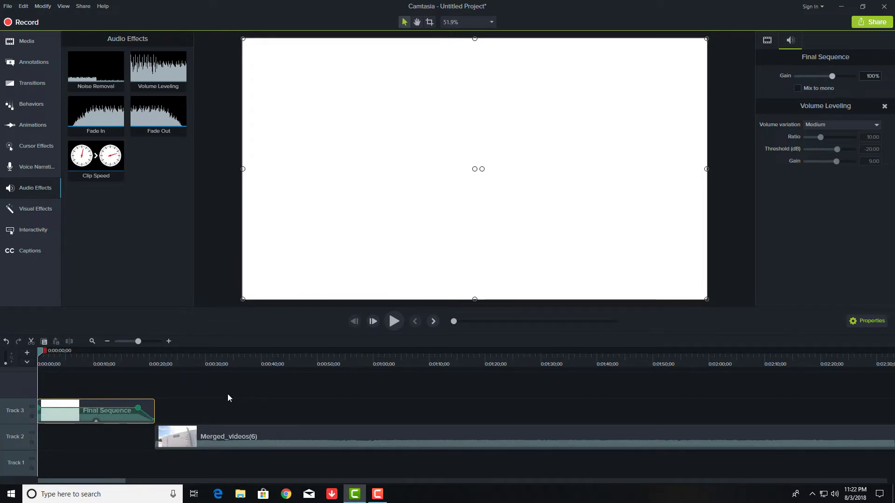
left_click(216, 410)
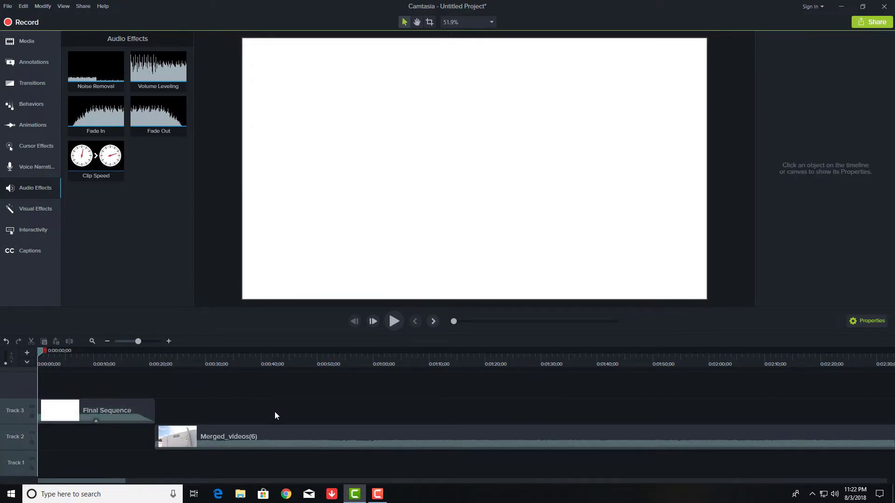
left_click(245, 429)
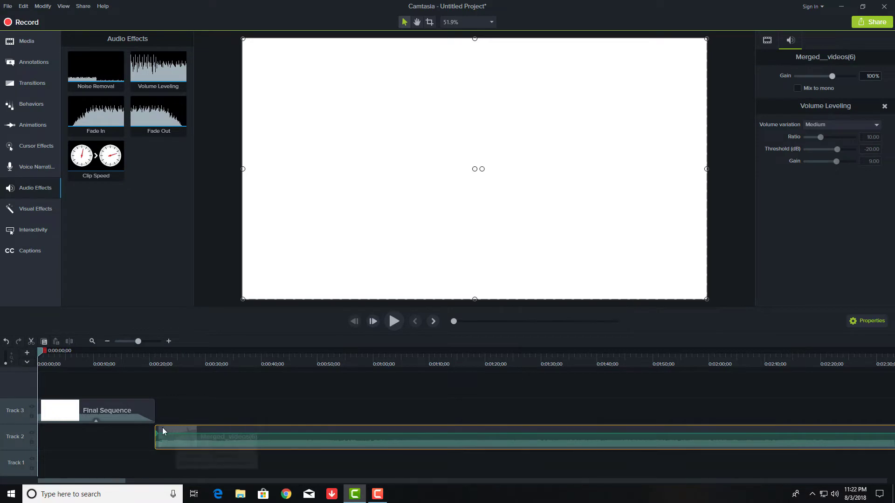
left_click_drag(142, 421, 168, 429)
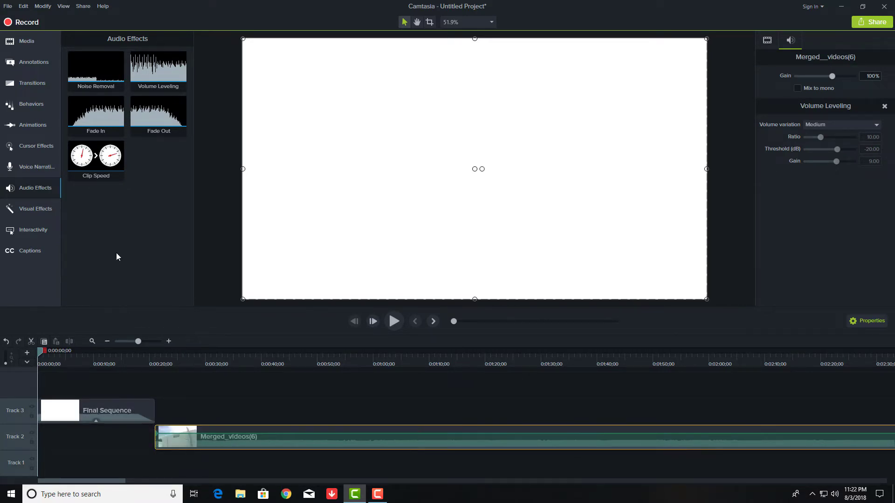
left_click(36, 126)
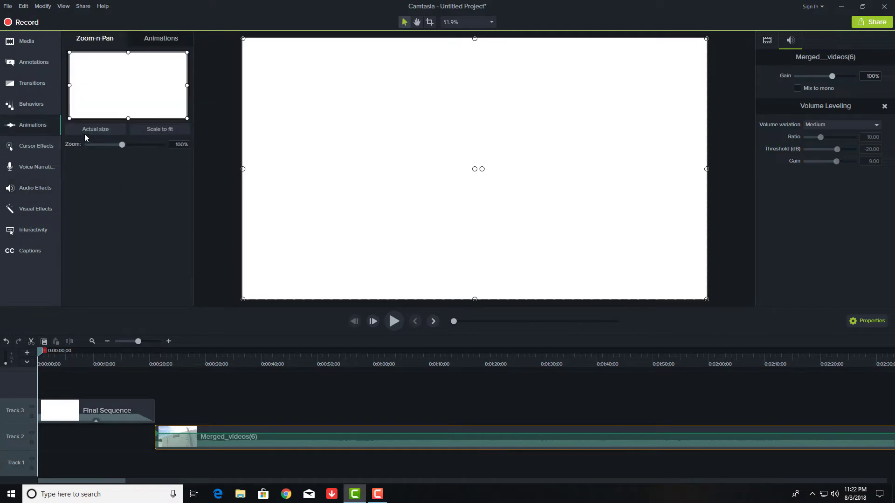
left_click(29, 105)
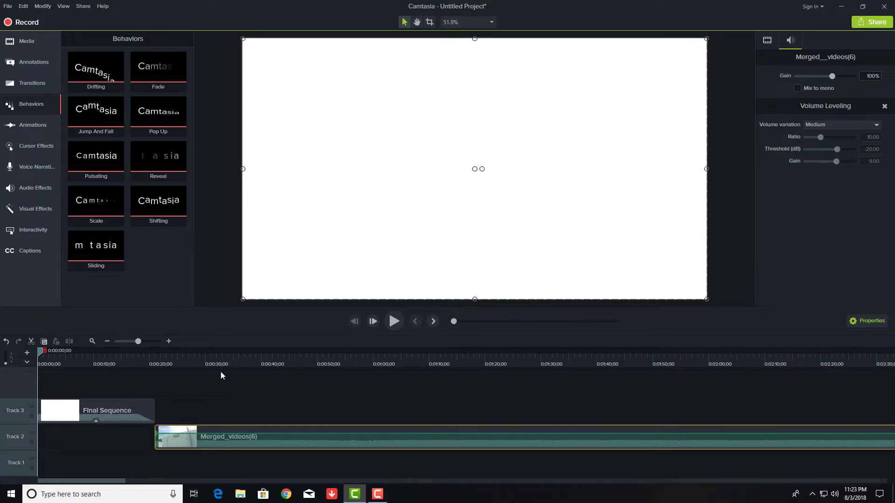
- Add the green thought-bubble callout in the Basic style to Track 3 at about 58 seconds
left_click(29, 62)
left_click(110, 103)
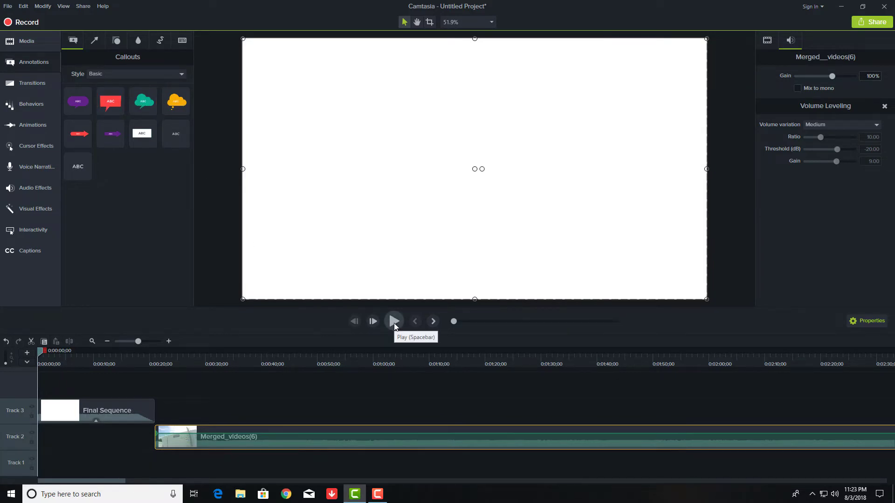
left_click_drag(134, 96, 367, 410)
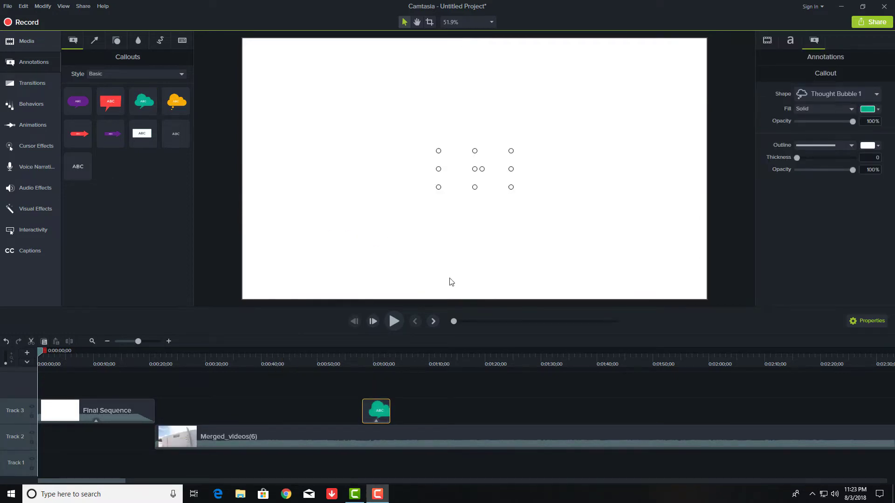
- Enlarge the thought-bubble callout and, with the playhead at 0:00:59;05, move it to the upper-right corner of the video frame
left_click_drag(437, 187, 414, 223)
left_click(368, 360)
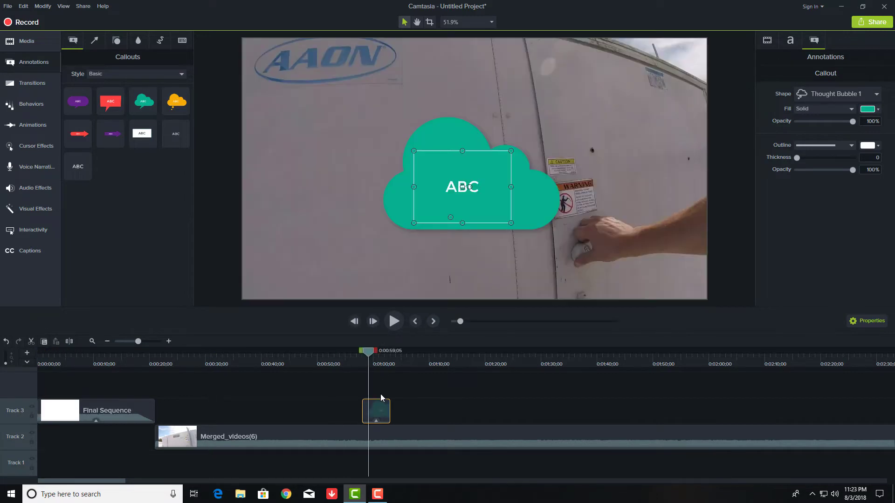
left_click_drag(480, 204, 648, 116)
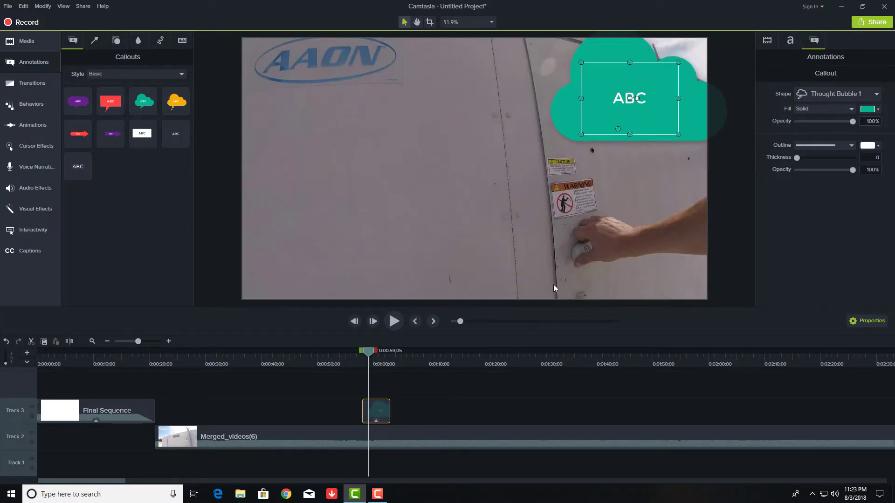
- Review the footage at several points up to 0:03:54;25, then delete the thought-bubble callout from Track 3
left_click(622, 362)
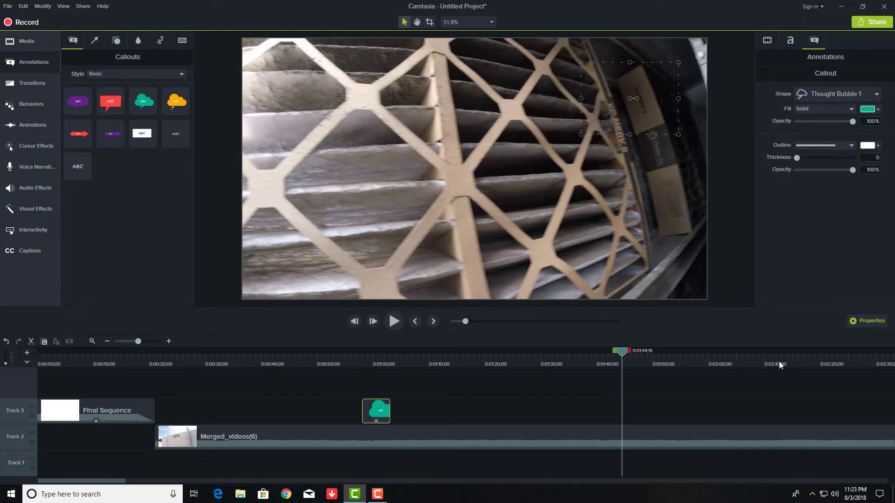
left_click(799, 360)
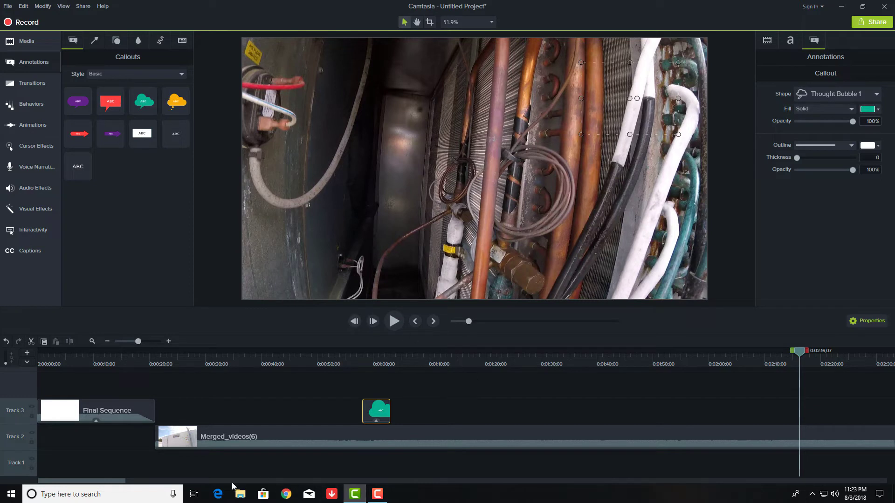
left_click_drag(103, 482, 195, 480)
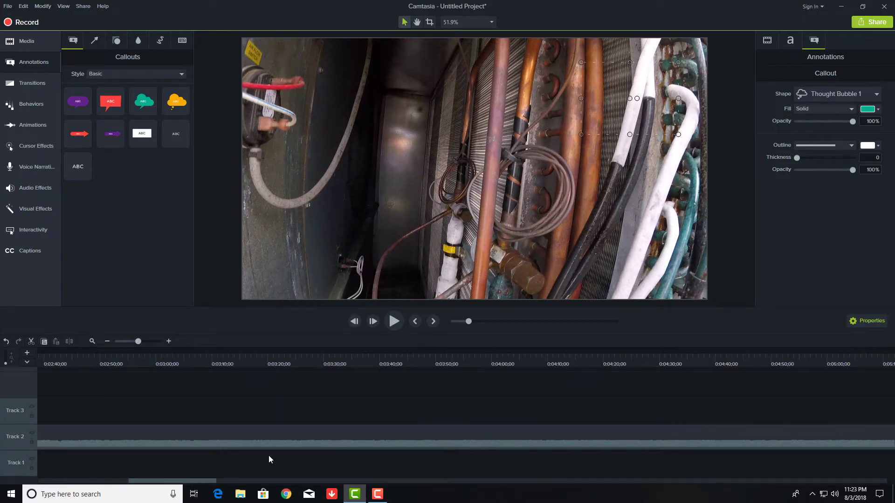
left_click(324, 365)
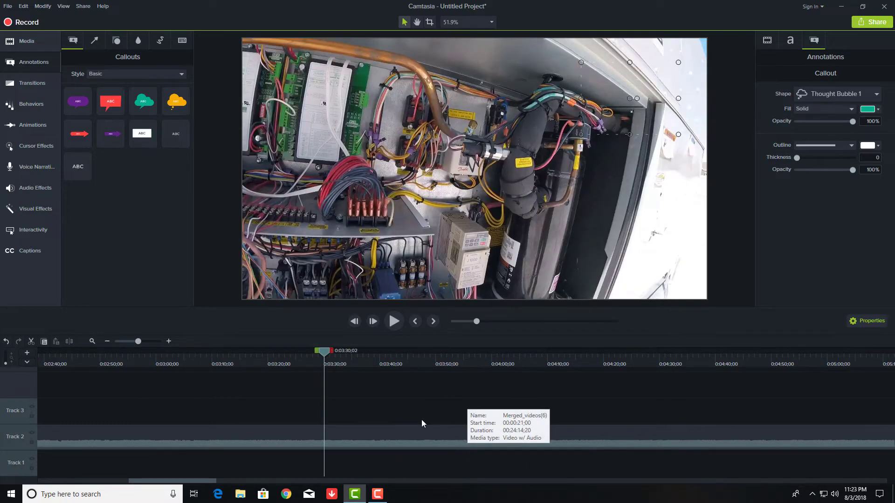
left_click(463, 360)
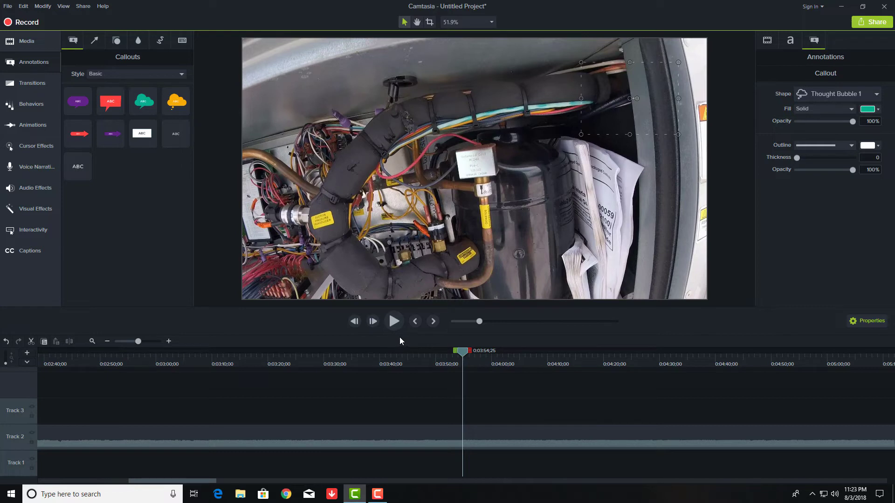
left_click_drag(188, 481, 98, 488)
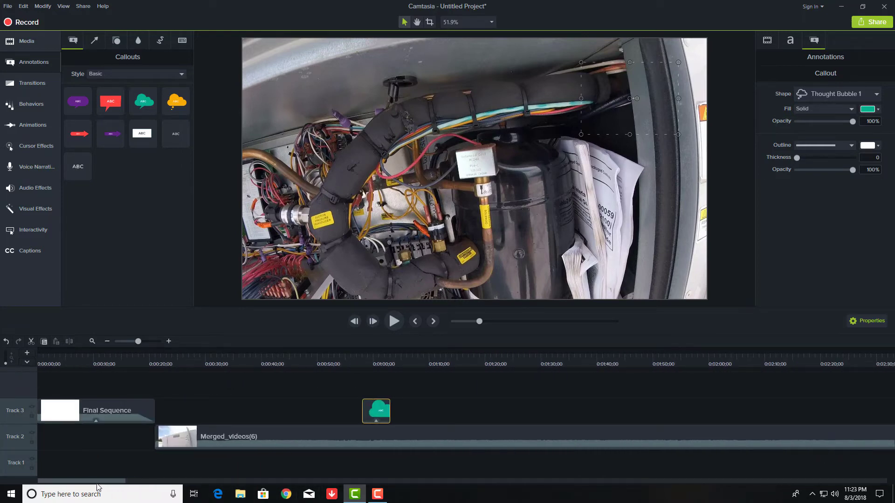
left_click(361, 364)
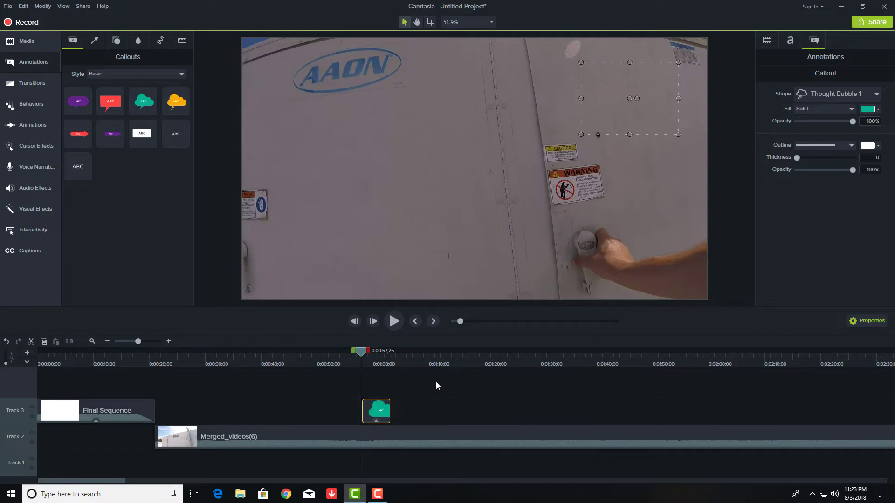
key("Delete")
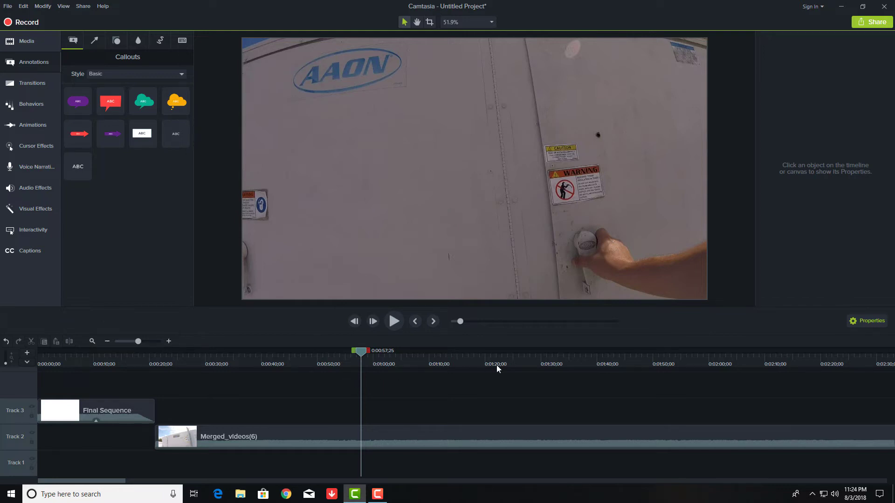
- Split the Merged_videos(6) clip at 0:02:52;06 and 0:03:15;00 and select the section between the cuts
left_click(528, 360)
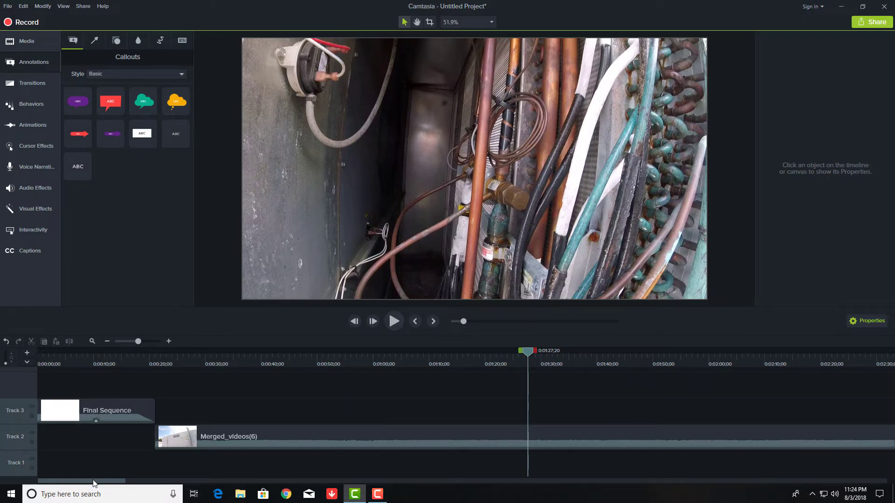
left_click_drag(93, 483, 138, 483)
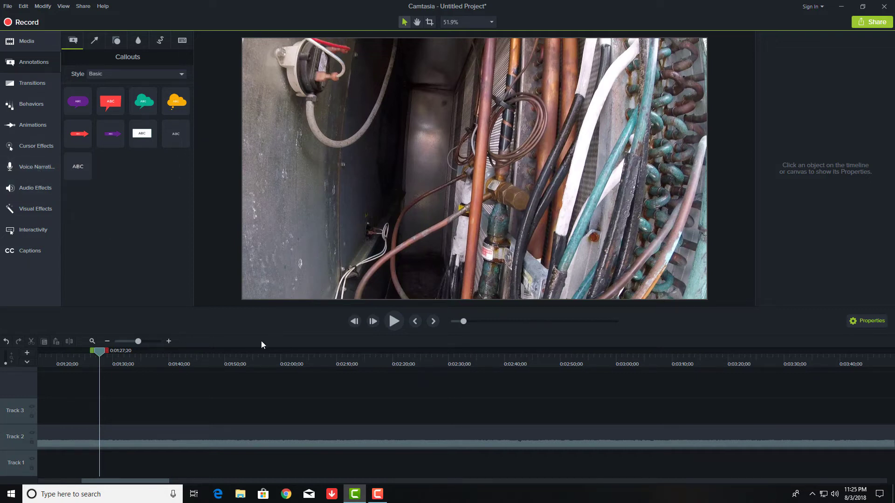
left_click_drag(265, 360, 572, 365)
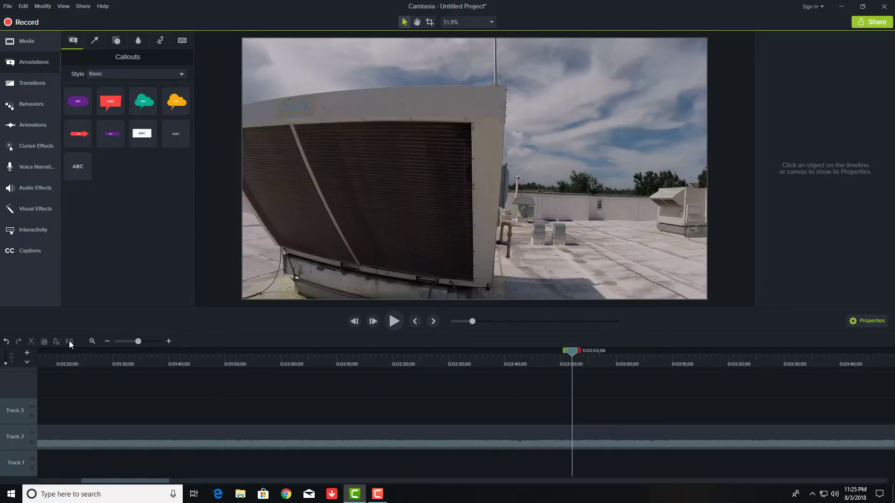
left_click(423, 438)
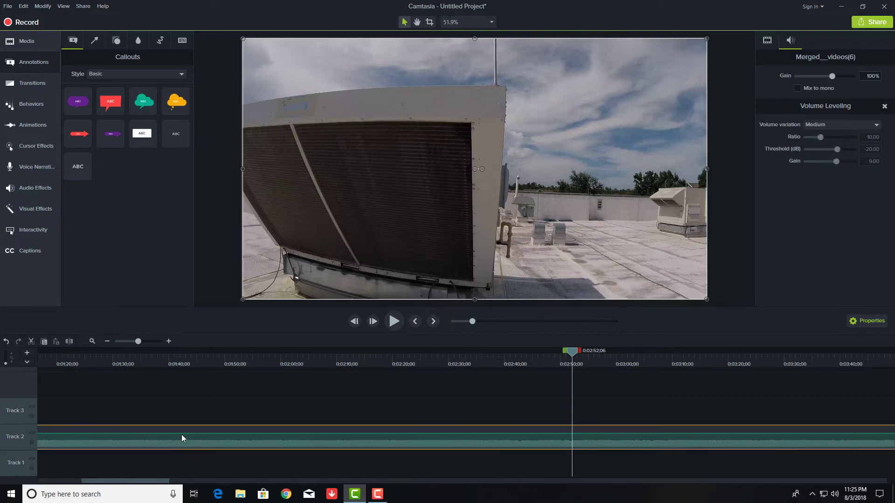
left_click(69, 341)
mouse_move(592, 430)
left_mouse_down()
mouse_move(656, 440)
mouse_move(591, 433)
left_mouse_up()
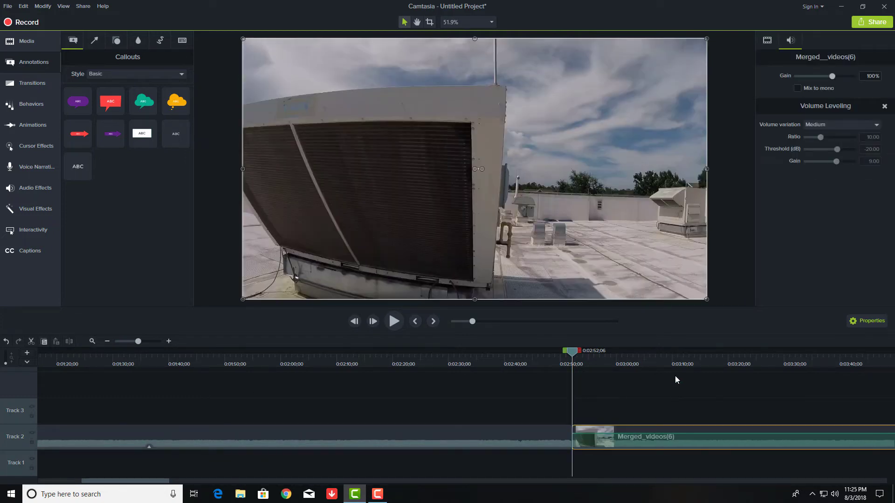
left_click(700, 363)
left_click(69, 341)
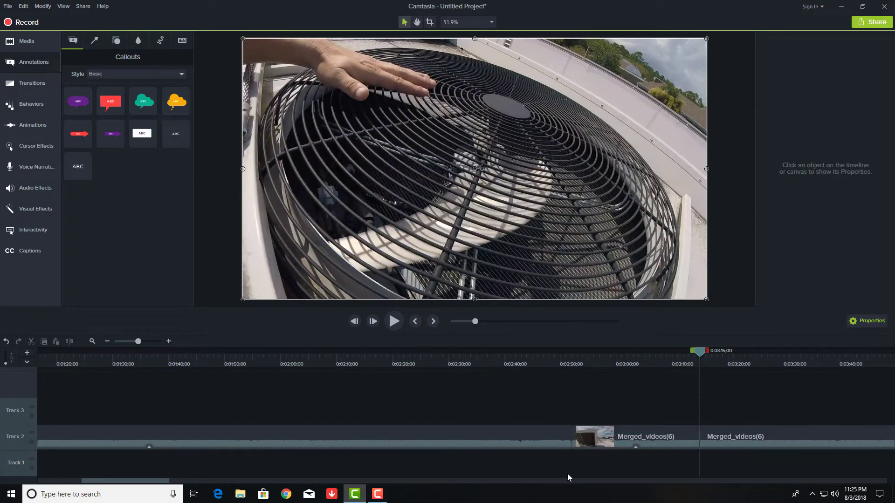
left_click_drag(644, 435, 636, 456)
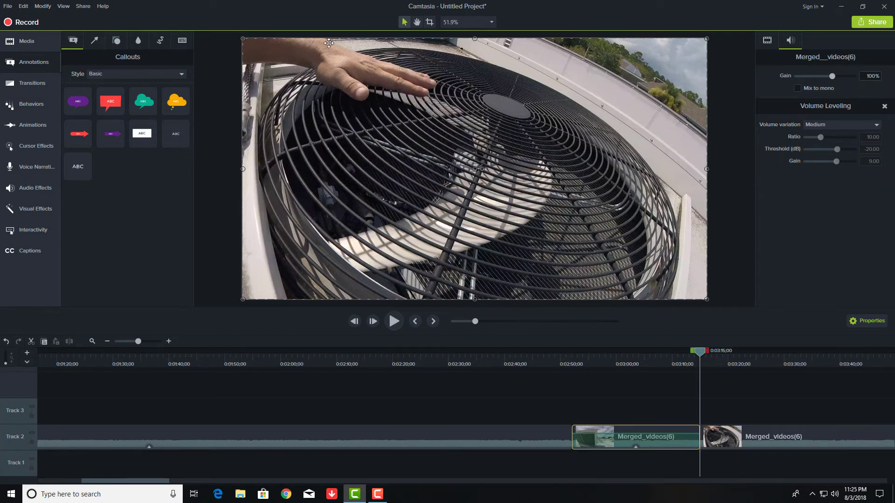
- Try the Clip Speed audio effect on the selected section of Merged_videos(6), then discard it along with the splits
left_click(21, 106)
left_click(39, 131)
left_click(30, 148)
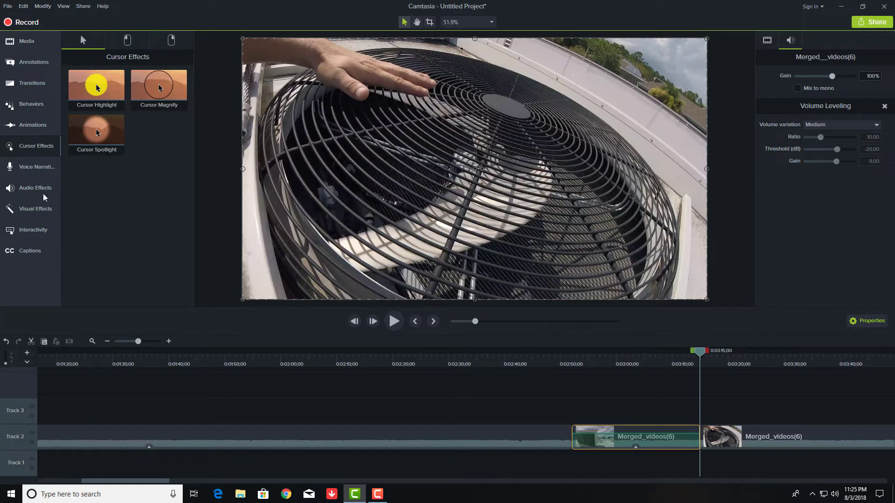
left_click(31, 167)
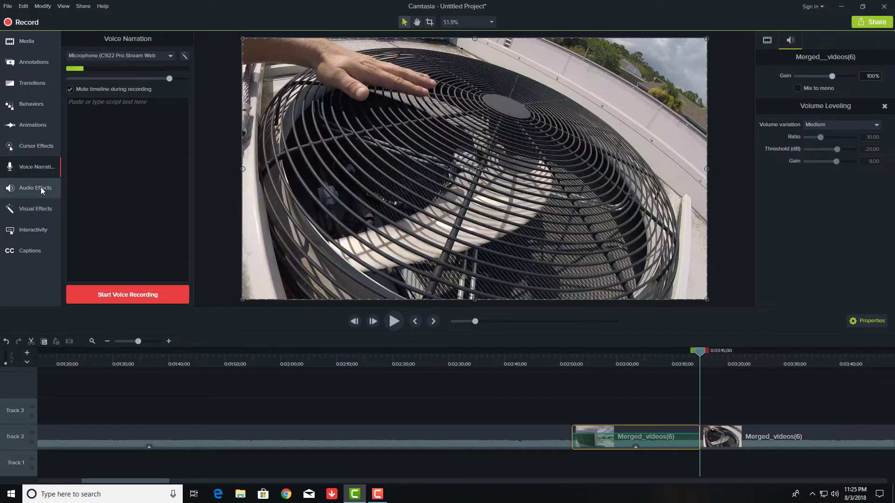
left_click(40, 188)
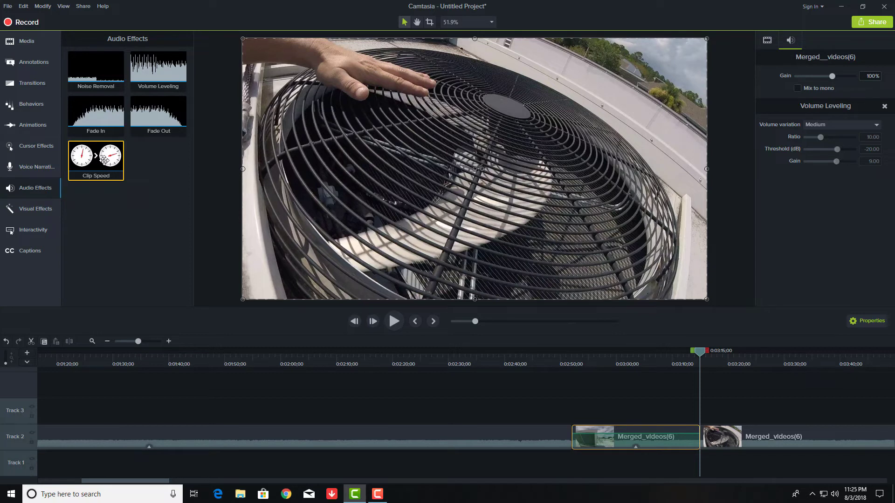
left_click_drag(101, 166, 640, 441)
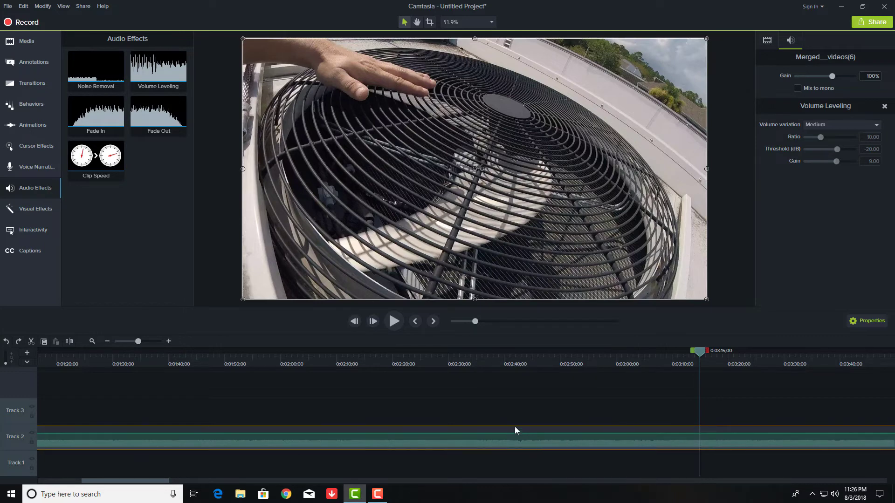
- Examine the available visual effects, interactivity quizzes, caption options, arrow annotations and shape annotations
left_click(44, 210)
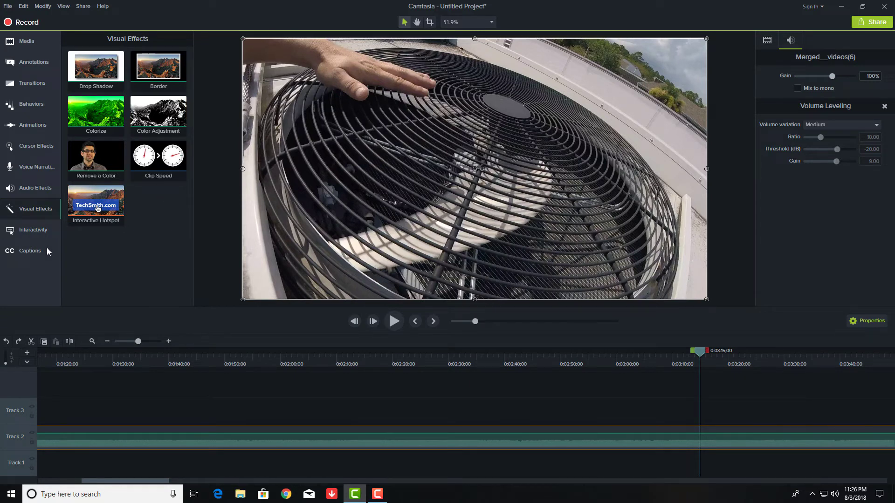
left_click(36, 233)
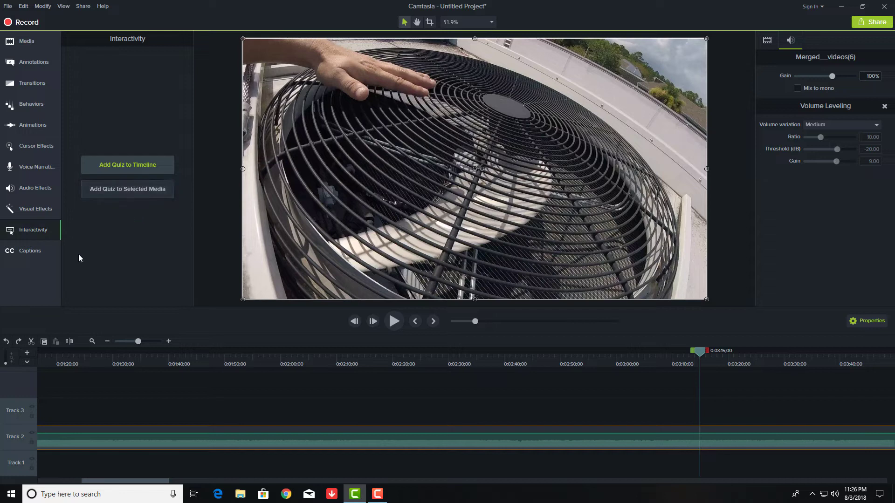
left_click(18, 252)
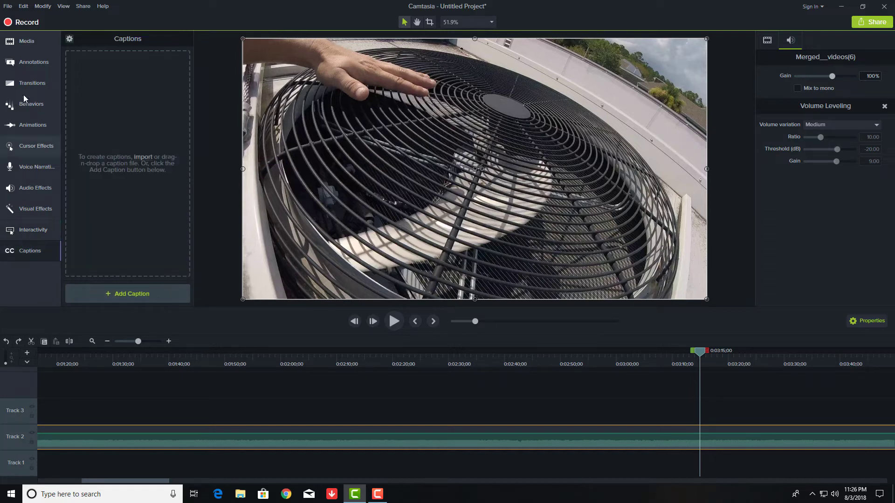
left_click(36, 60)
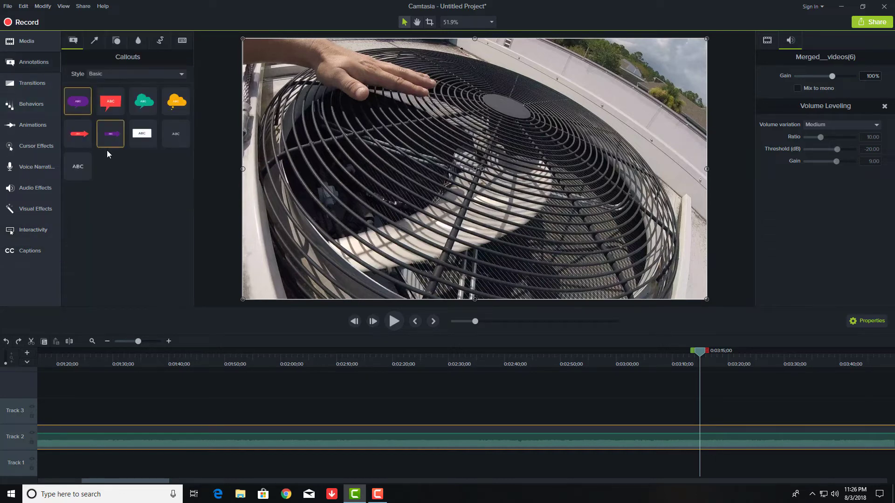
left_click(34, 38)
left_click(31, 59)
left_click(95, 41)
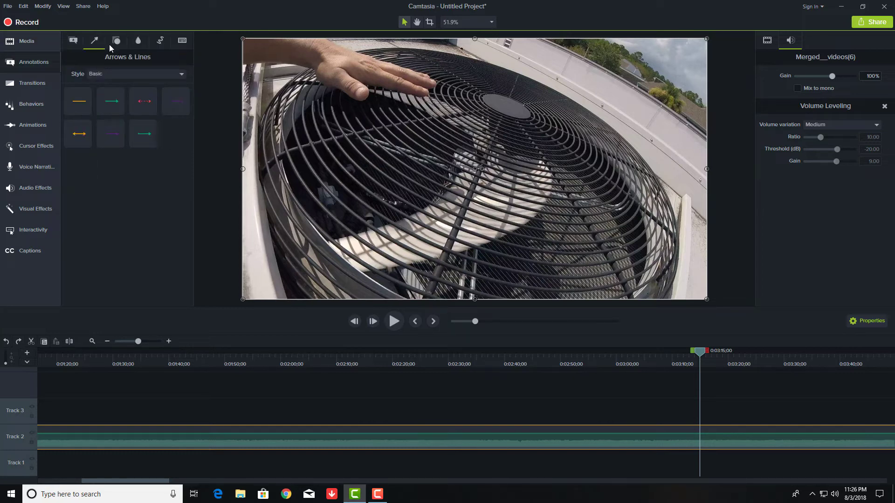
left_click(116, 42)
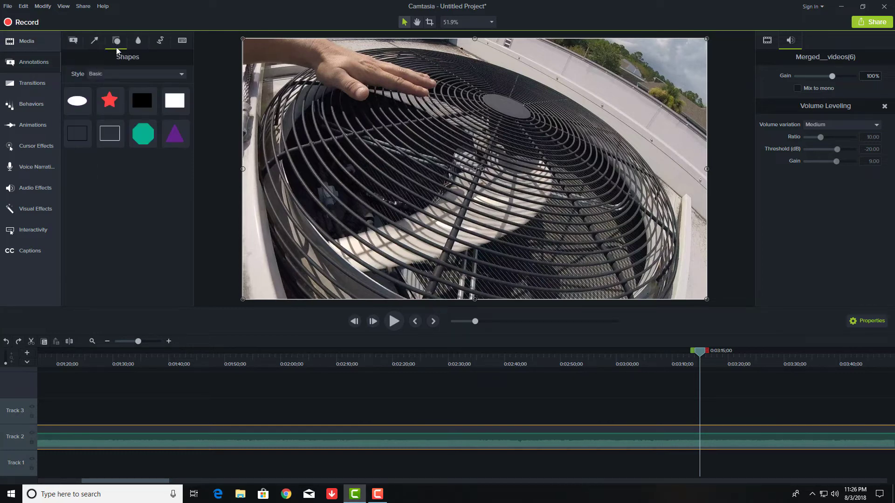
- Try a green Basic arrow over the fan at 0:03:15;00 with a longer duration on Track 3, then delete it
left_click(95, 42)
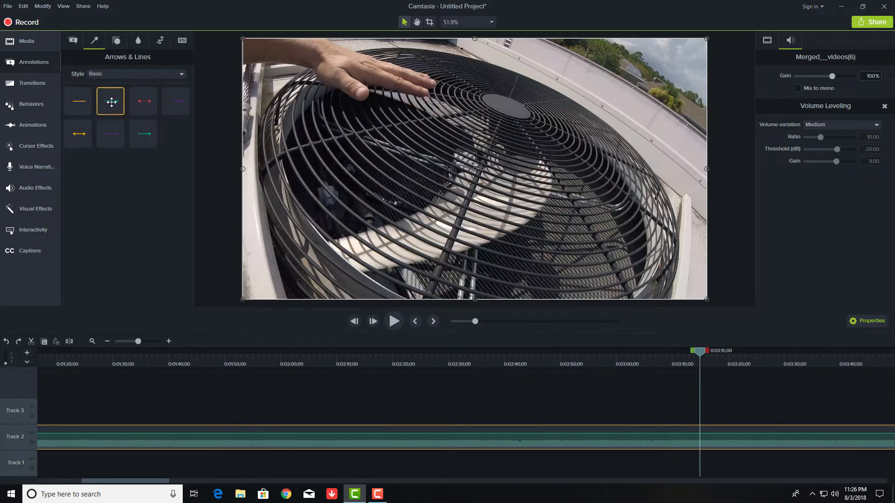
mouse_move(111, 101)
left_mouse_down()
mouse_move(418, 185)
mouse_move(476, 108)
mouse_move(473, 122)
mouse_move(409, 120)
mouse_move(362, 177)
mouse_move(367, 235)
left_mouse_up()
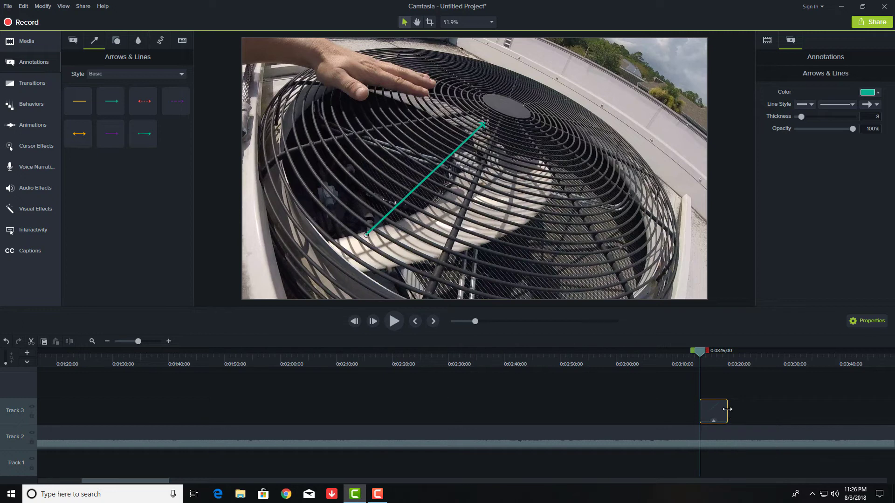
left_click_drag(726, 413, 772, 412)
key("Delete")
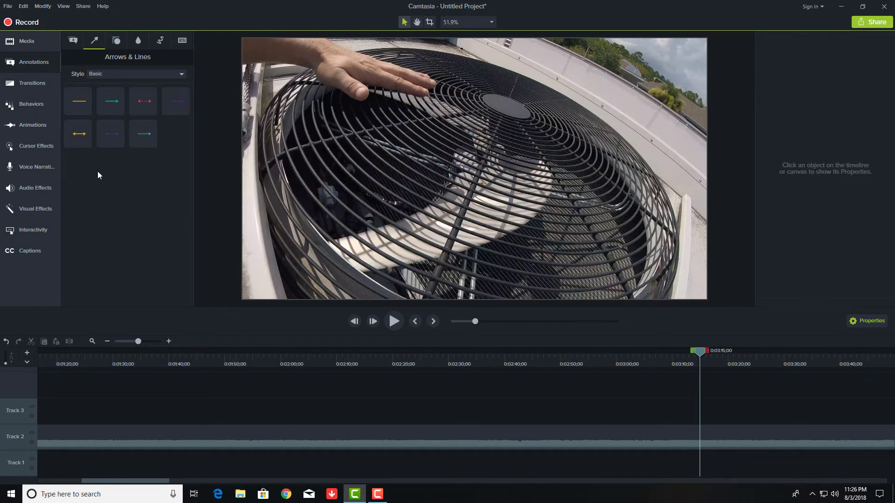
- Examine the remaining annotation types, including Shapes, Blur & Highlight and Keystroke Callouts, and return to the callouts
left_click(117, 42)
left_click(138, 42)
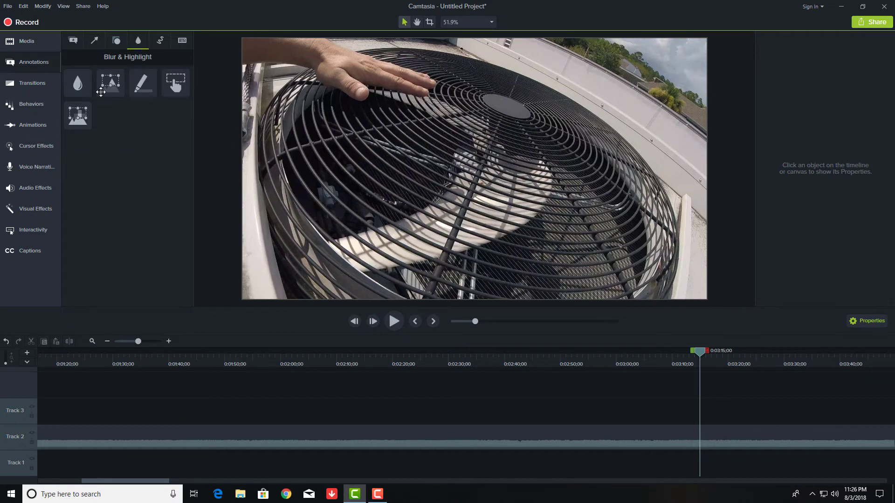
left_click(116, 42)
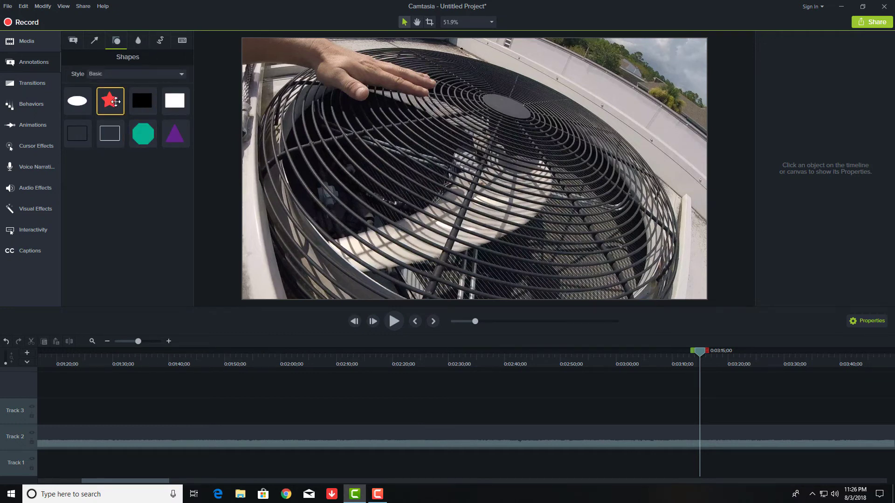
left_click(139, 42)
left_click(161, 42)
left_click(177, 46)
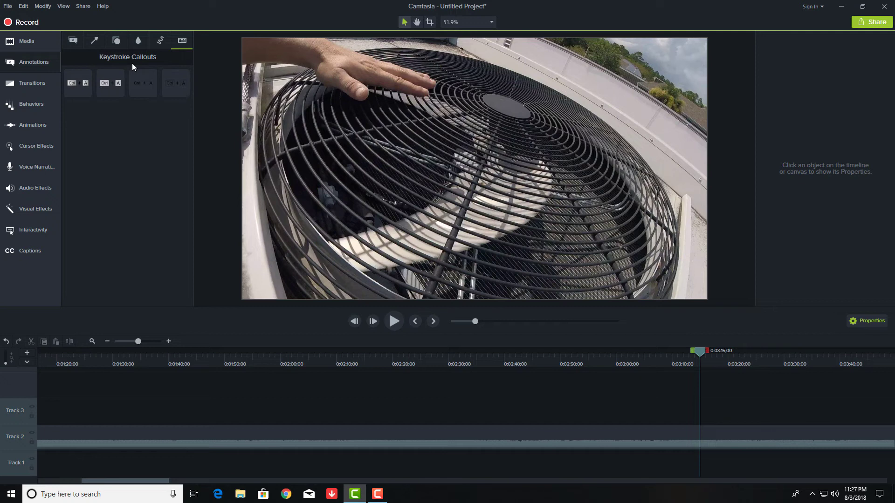
left_click(72, 41)
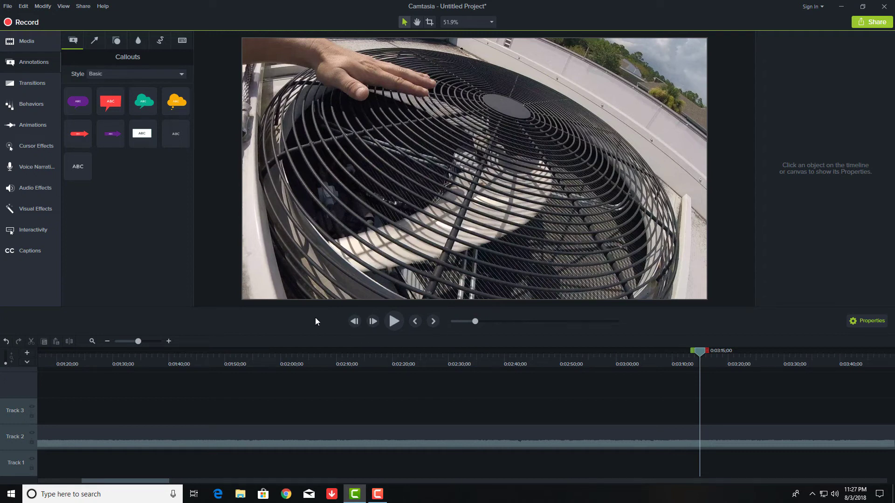
- Go back to the beginning of the timeline and place the playhead near the end of the Final Sequence intro
left_click_drag(142, 484, 93, 484)
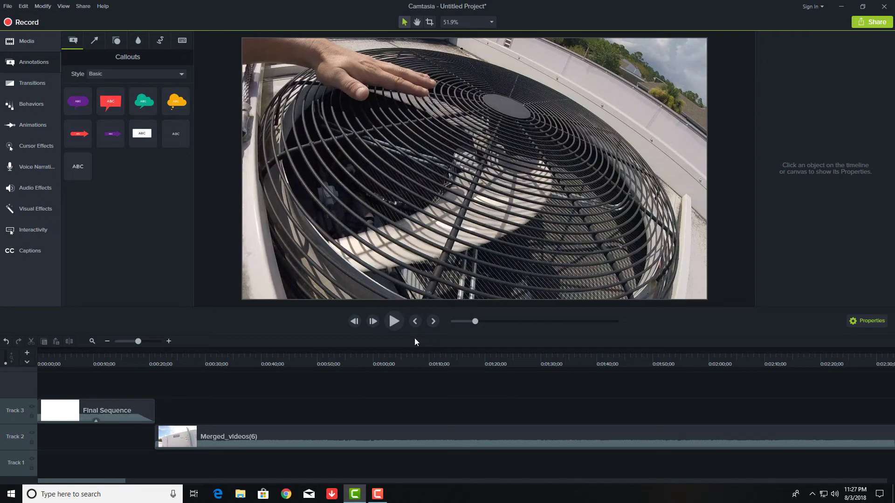
left_click(150, 360)
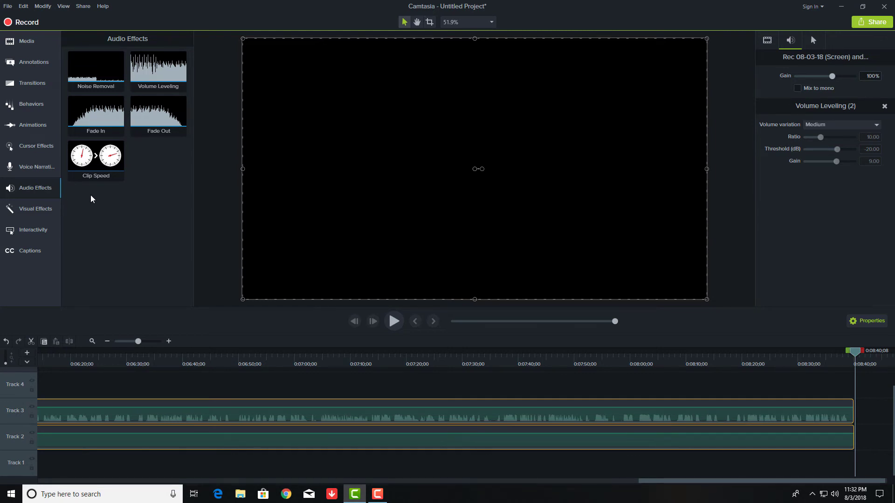
- Display the project's imported media files
left_click(28, 43)
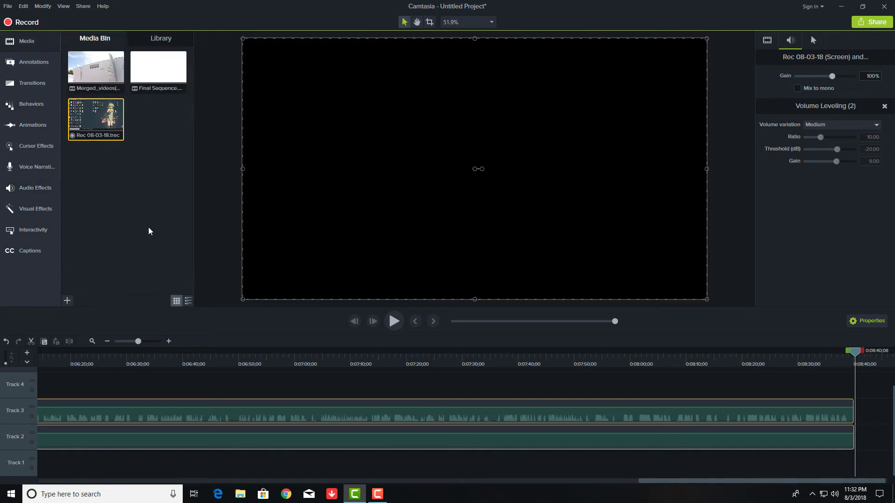
- Start a media import and select FREE Outro Panda Fx #2(2) from the outtros folder inside complete outros on the Desktop
left_click(68, 301)
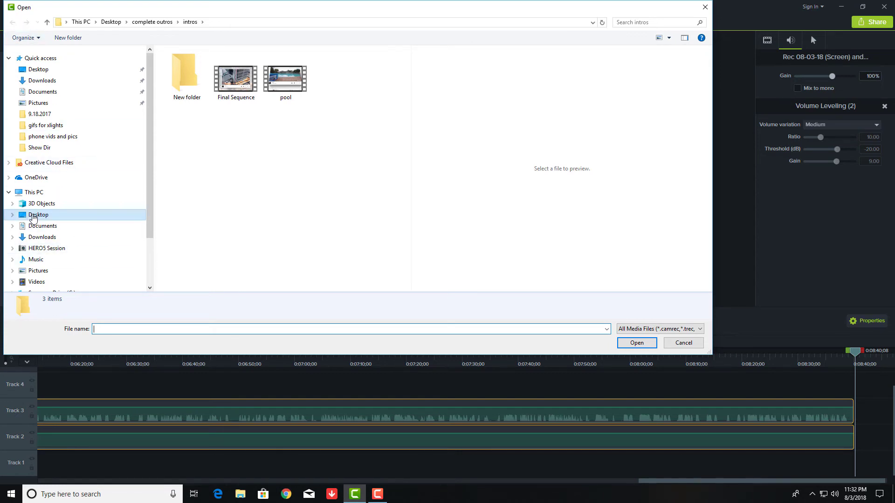
left_click(30, 217)
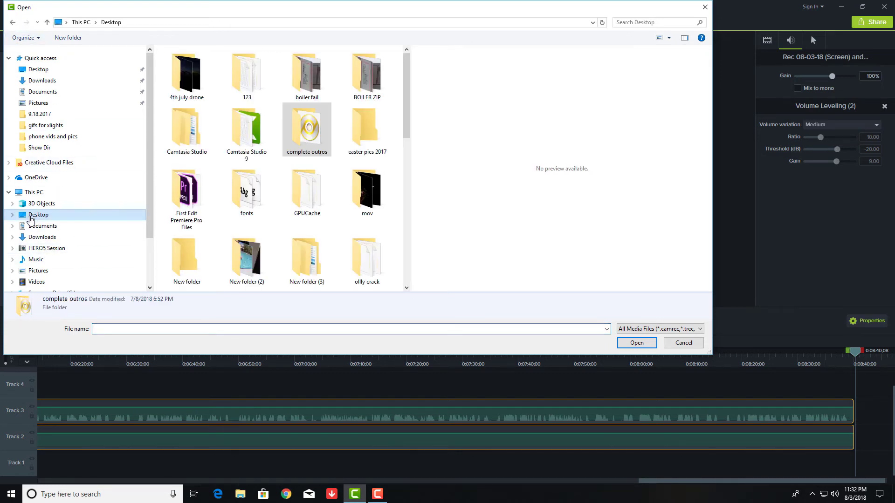
double_click(309, 132)
double_click(251, 97)
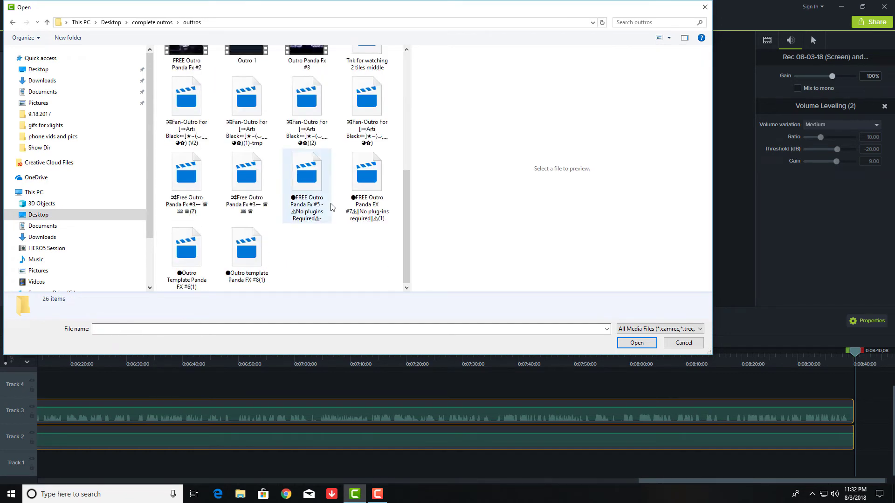
scroll(332, 230, "down", 5)
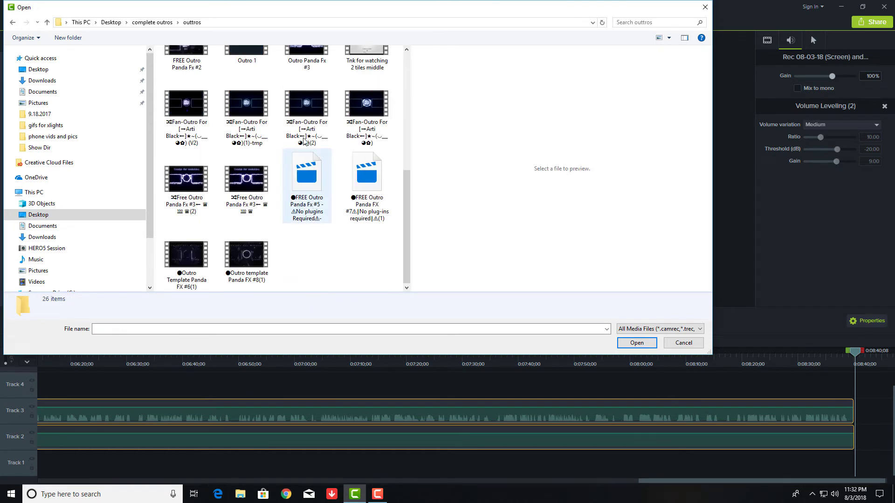
scroll(330, 240, "up", 5)
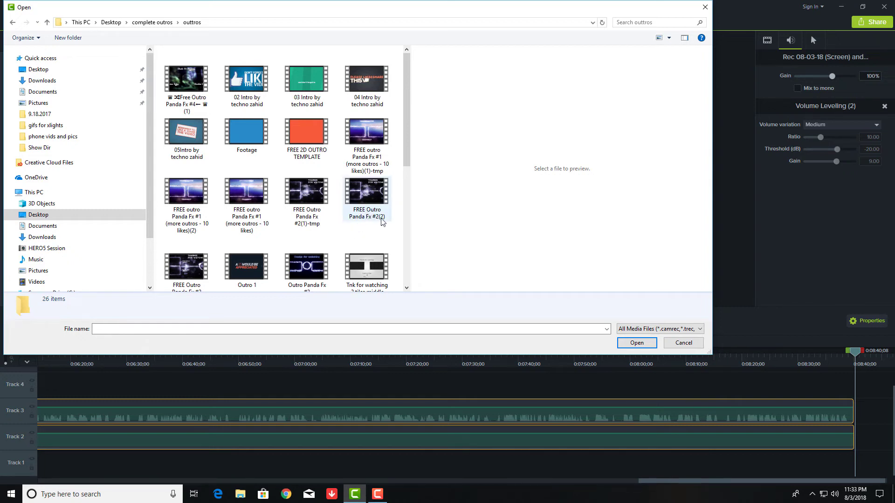
left_click(362, 196)
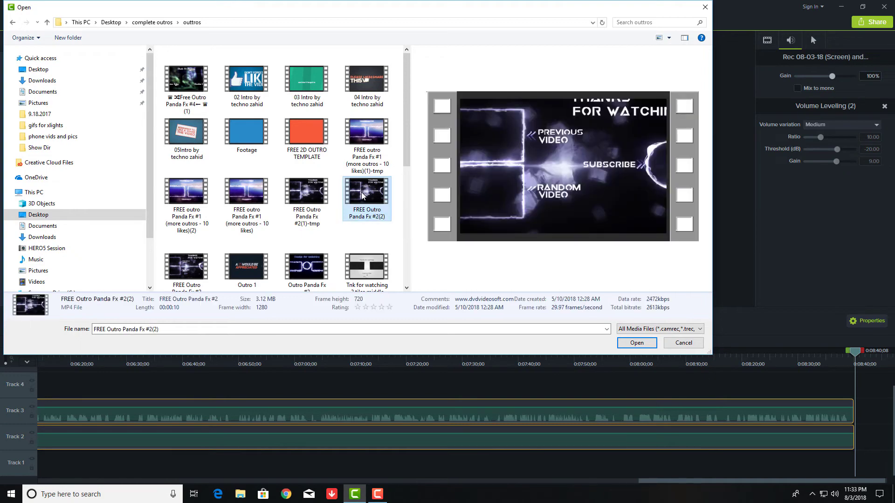
- Preview the FREE Outro Panda Fx #2(2) video in Movies & TV, pause it to examine its layout, and close the player
right_click(363, 195)
left_click(385, 213)
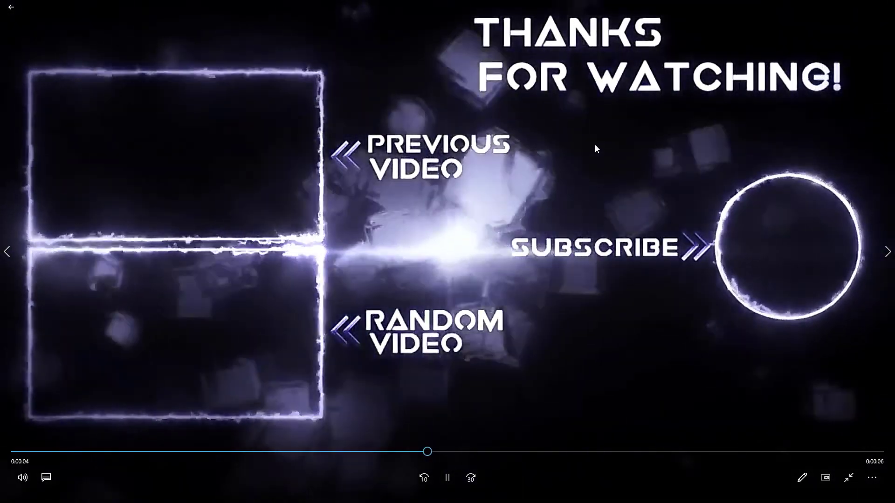
double_click(595, 144)
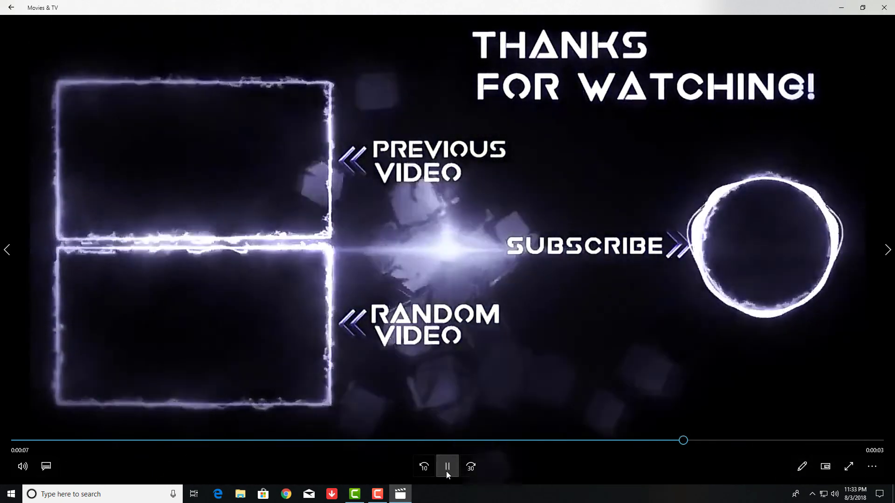
left_click(446, 469)
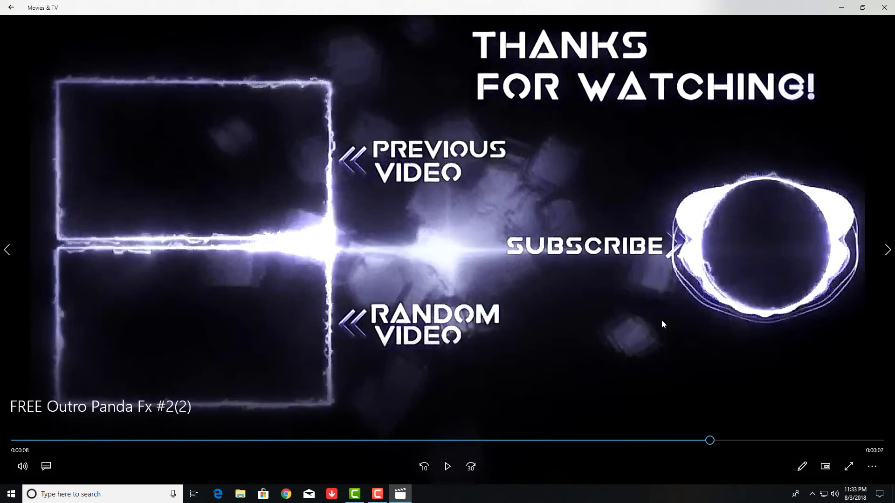
double_click(498, 210)
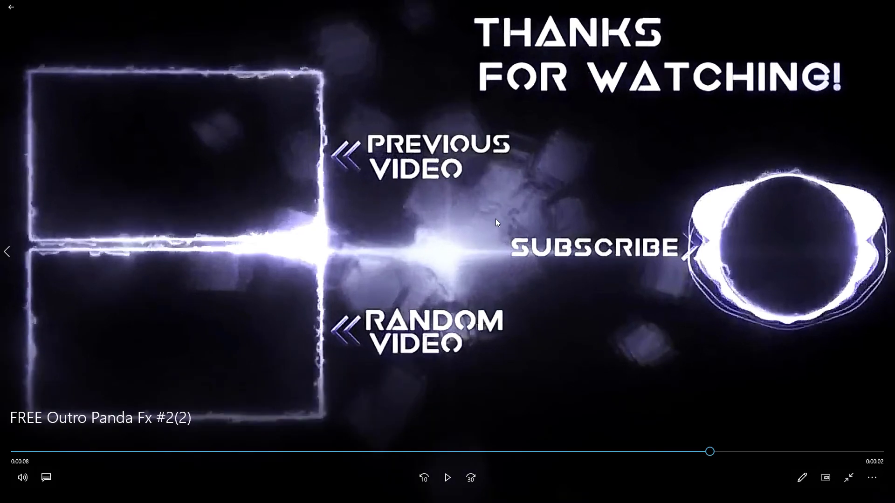
double_click(582, 169)
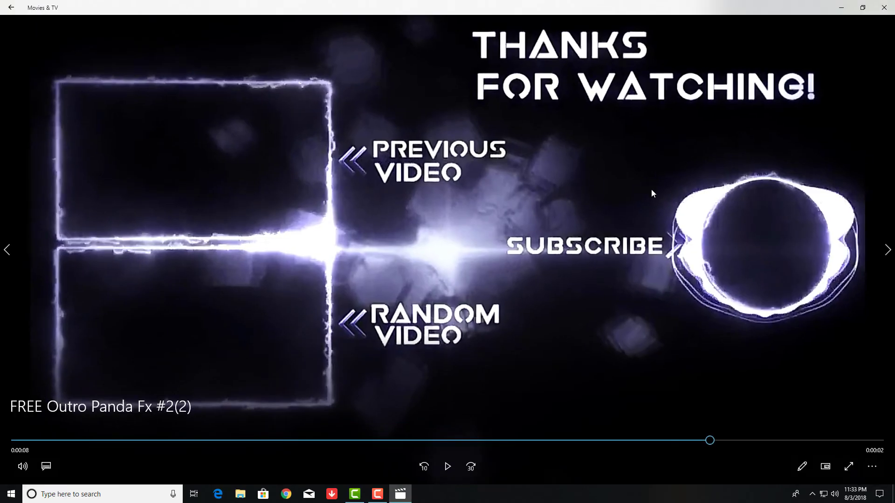
left_click(885, 7)
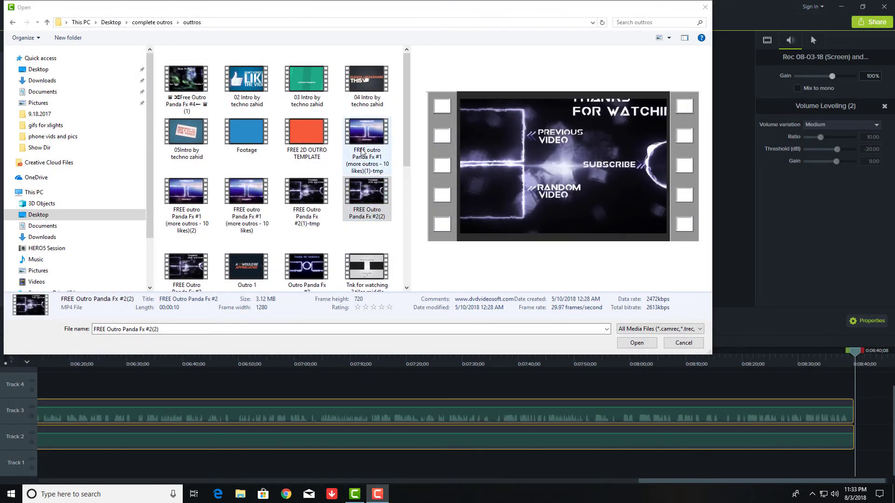
- Import the FREE Outro Panda Fx #2(2) video into the project's media bin
left_click_drag(363, 198, 873, 435)
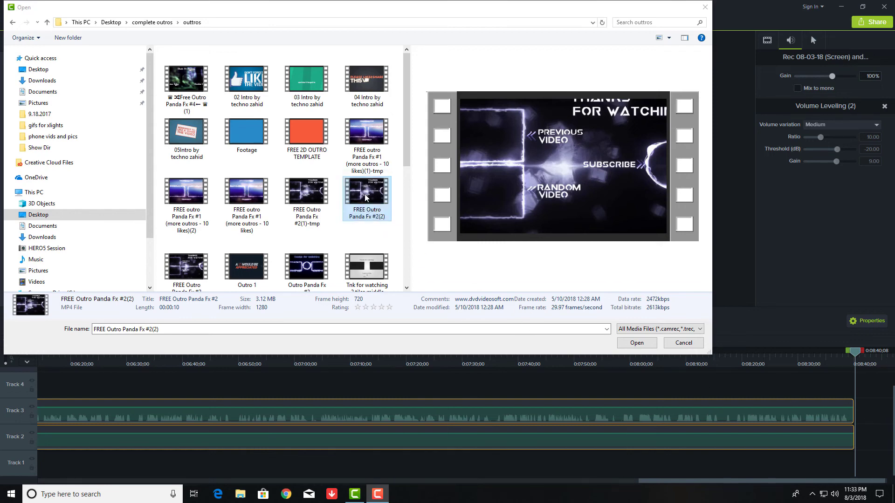
left_click(527, 285)
left_click(636, 343)
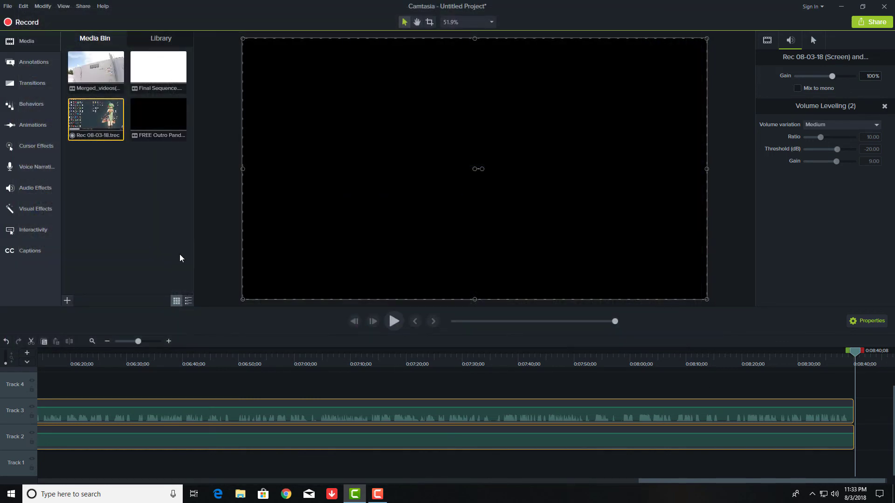
- Place the outro clip at the end of the recording on Track 3 and enlarge it to fill the canvas
left_click_drag(139, 110, 849, 417)
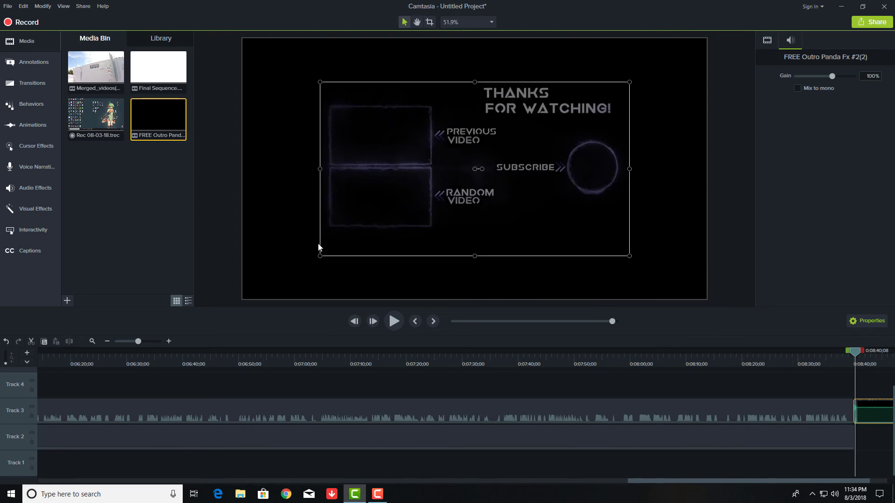
left_click_drag(321, 256, 242, 298)
left_click_drag(630, 82, 703, 41)
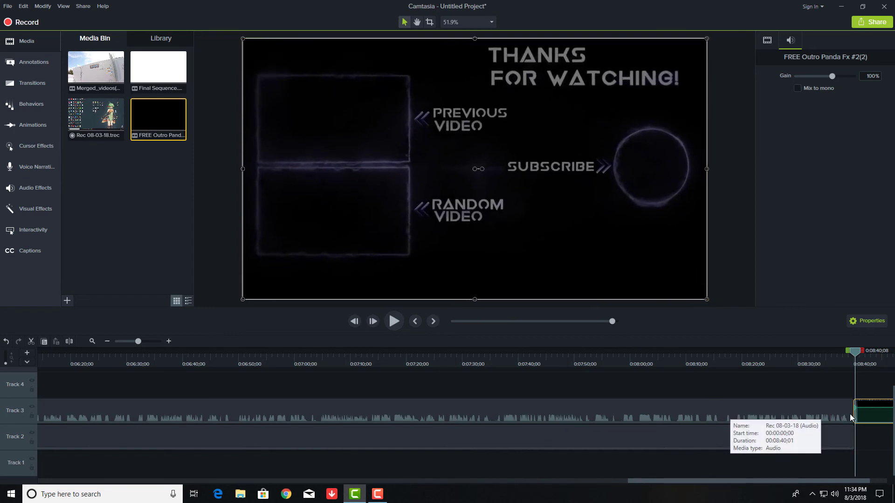
- Move the outro clip to Track 4 so it overlaps the recording's end, and play the changeover from 0:08:35;06
left_click_drag(869, 415, 863, 390)
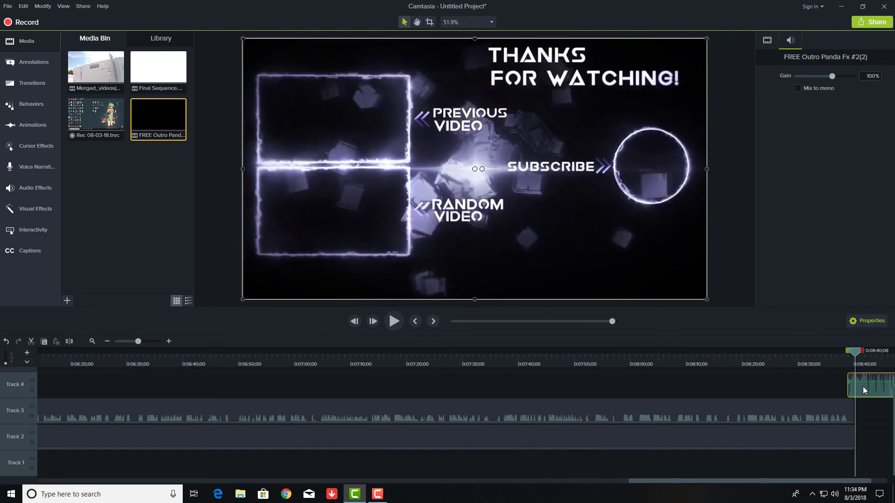
left_click_drag(857, 353, 825, 356)
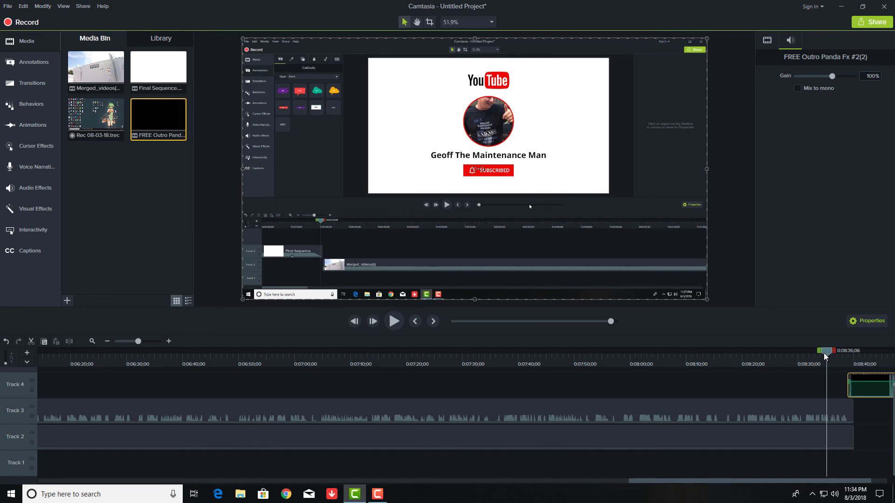
left_click(395, 325)
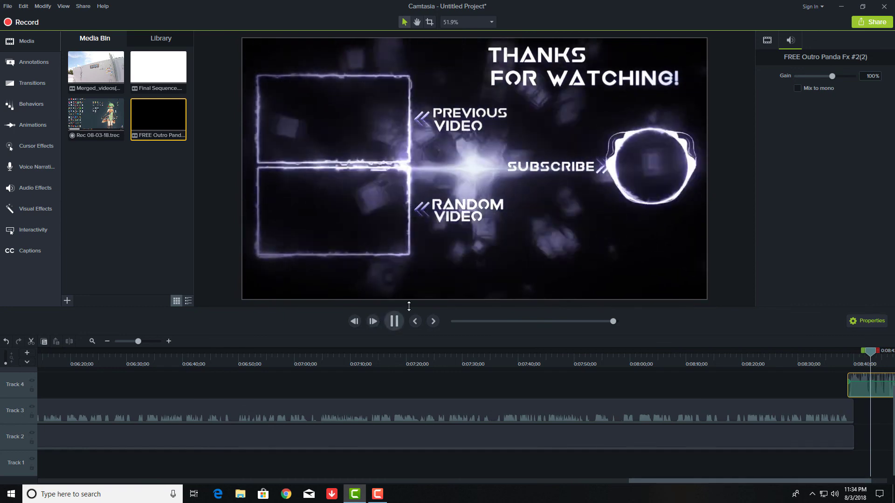
left_click(394, 321)
left_click(333, 226)
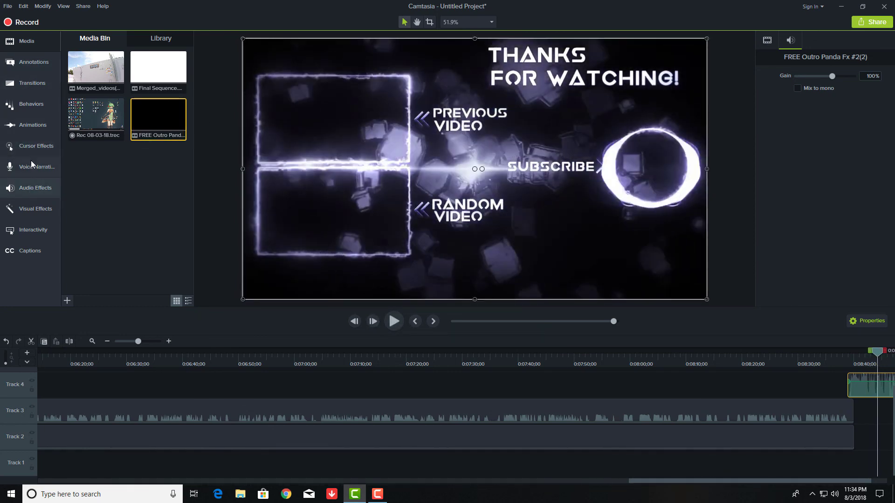
- Apply Volume Leveling to the outro clip on Track 4 and play the video's ending from 0:08:36;02
left_click(31, 190)
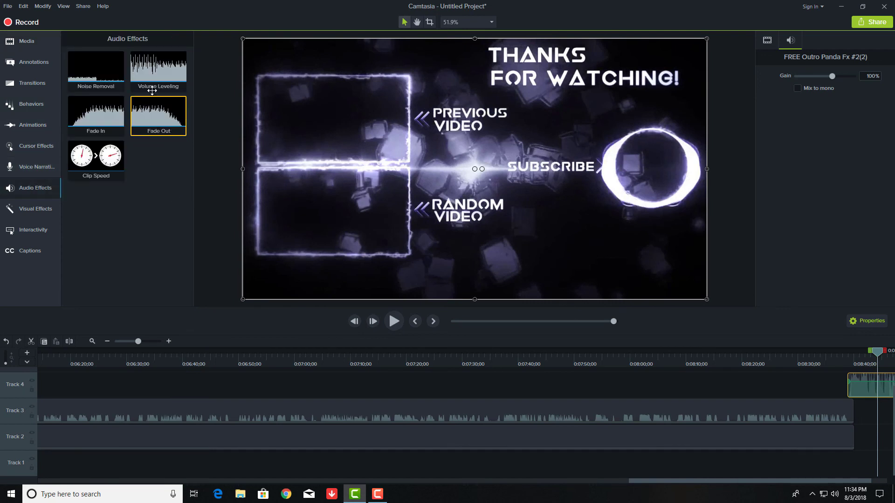
left_click_drag(152, 90, 860, 387)
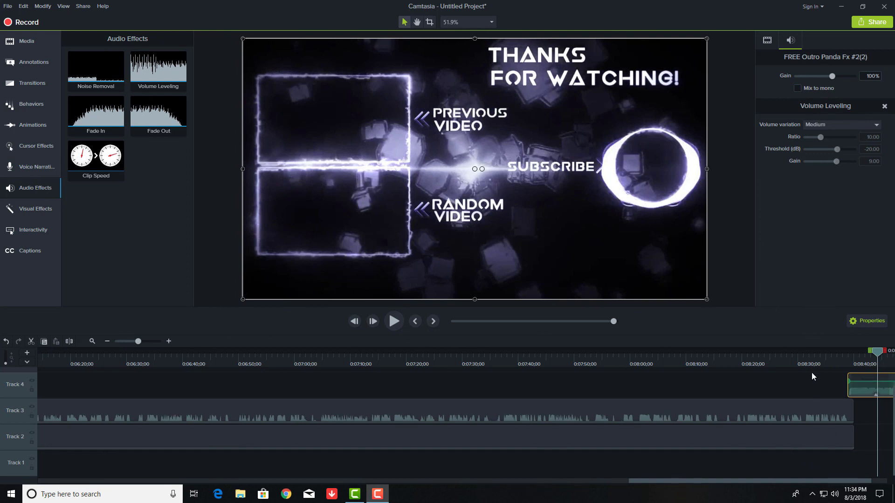
left_click(834, 365)
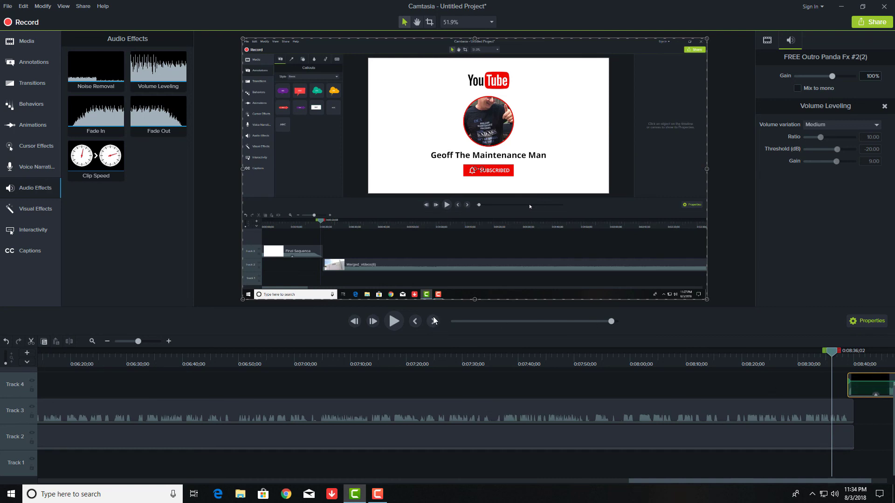
left_click(394, 321)
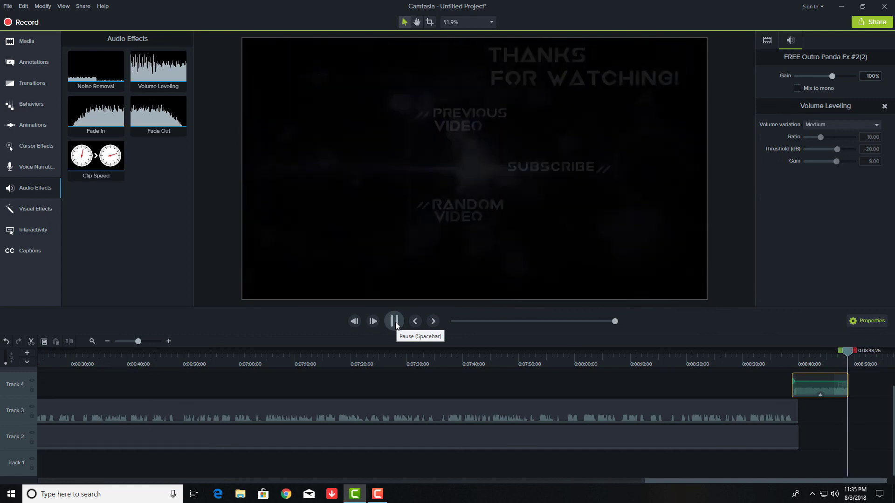
left_click(394, 321)
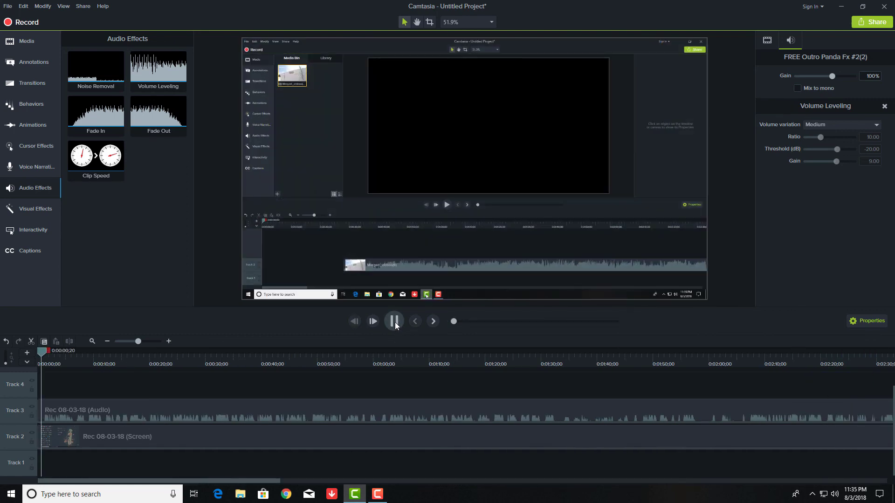
left_click(395, 321)
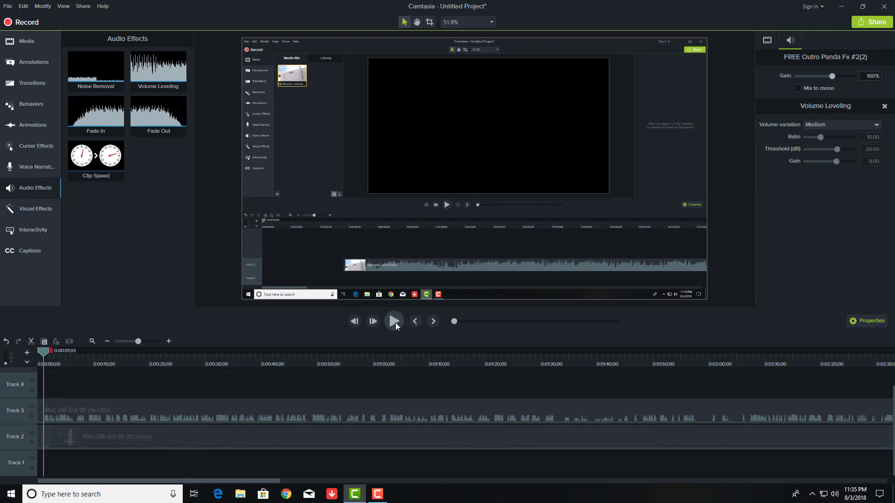
left_click(315, 238)
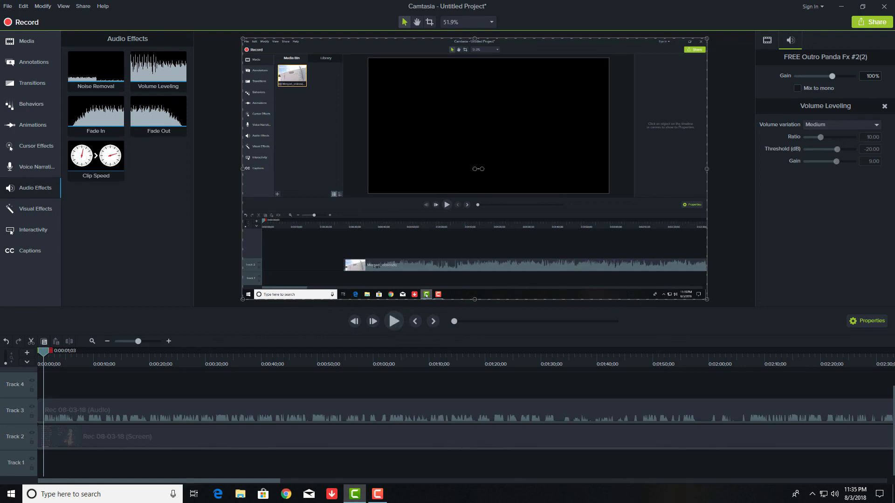